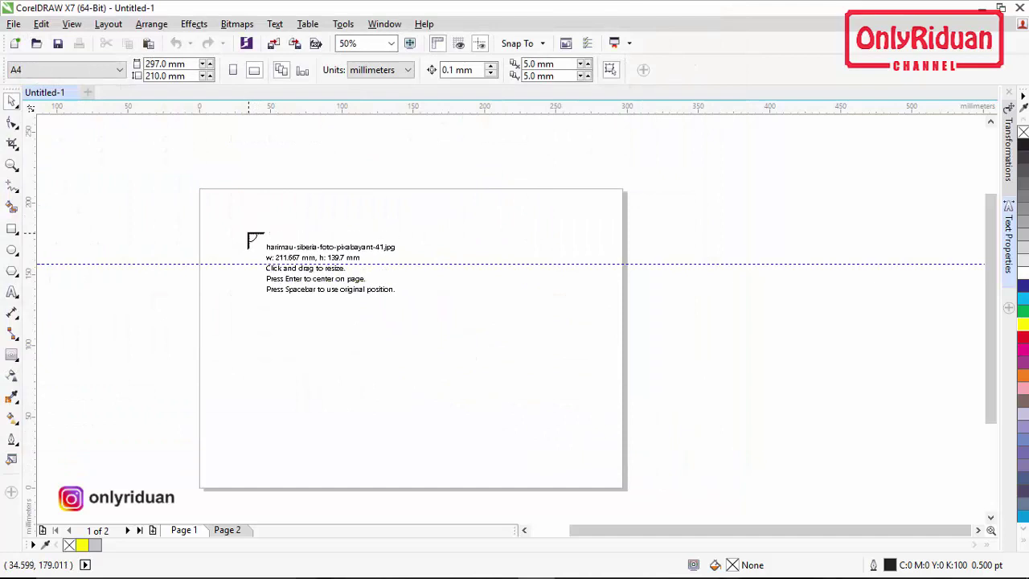
Place the imported tiger photo at about 220 × 145 mm and the forest photo over it at about 220 × 157 mm
drag(250, 233, 562, 439)
drag(247, 235, 549, 438)
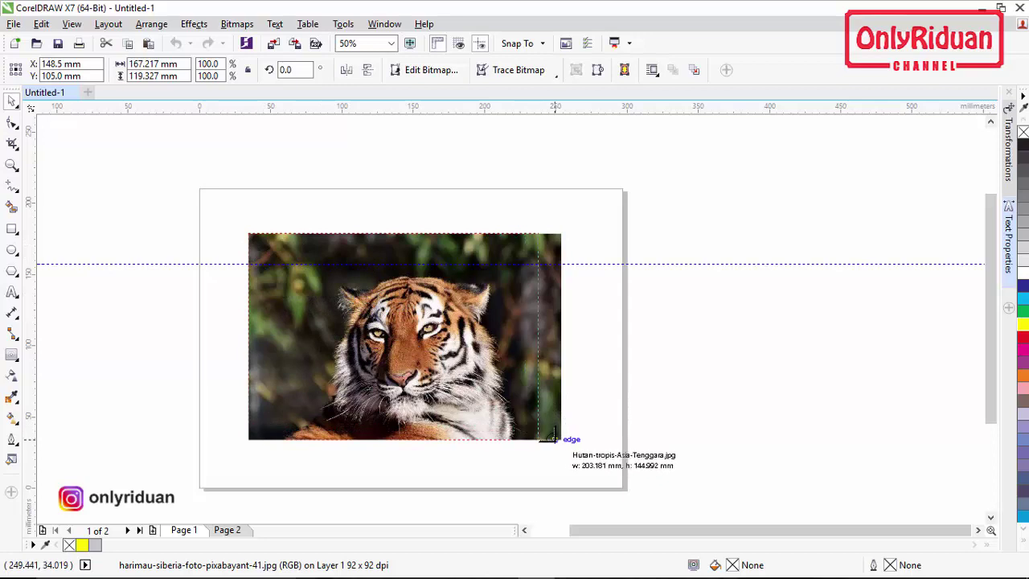
drag(549, 439, 564, 457)
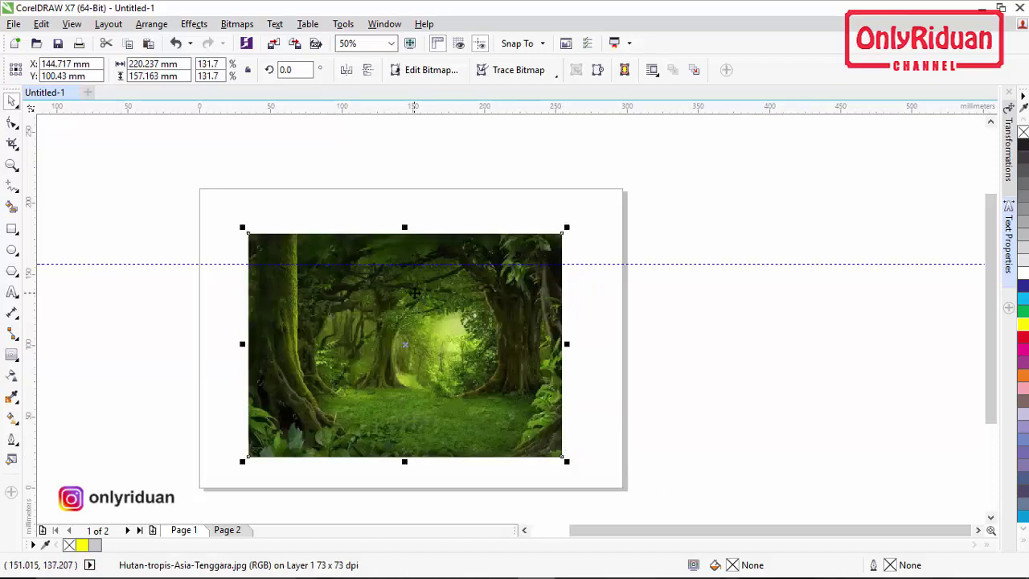
Send the forest photo to the back of the page, behind the tiger photo
right_click(415, 293)
mouse_move(515, 433)
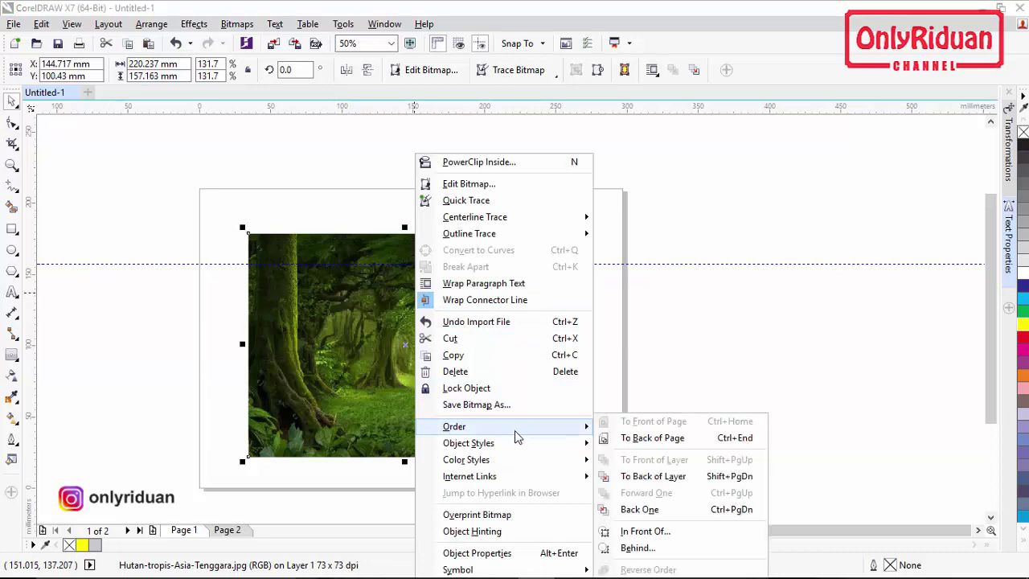
click(647, 438)
click(695, 337)
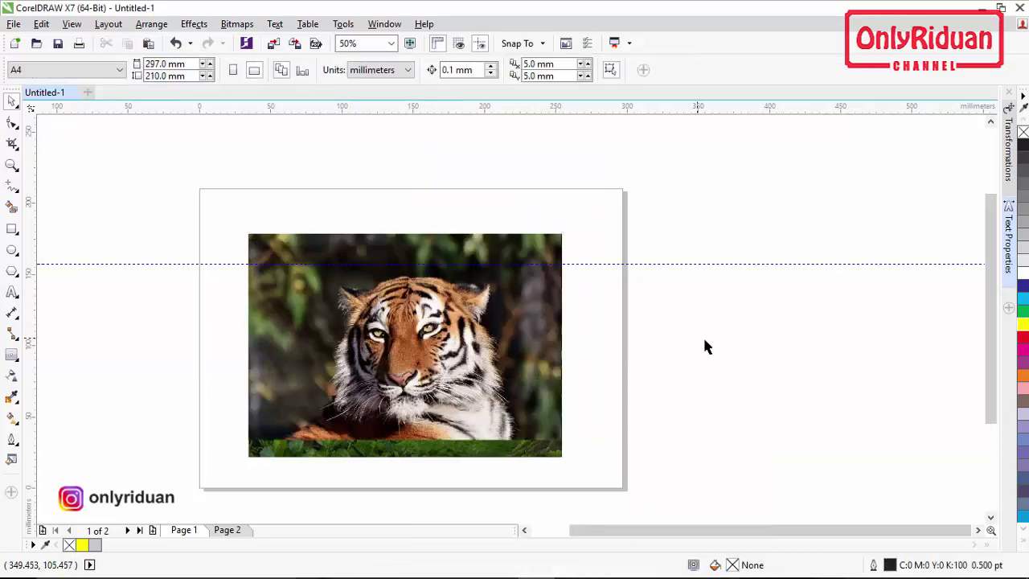
Align the tiger photo and the forest photo along their bottom edges
click(434, 355)
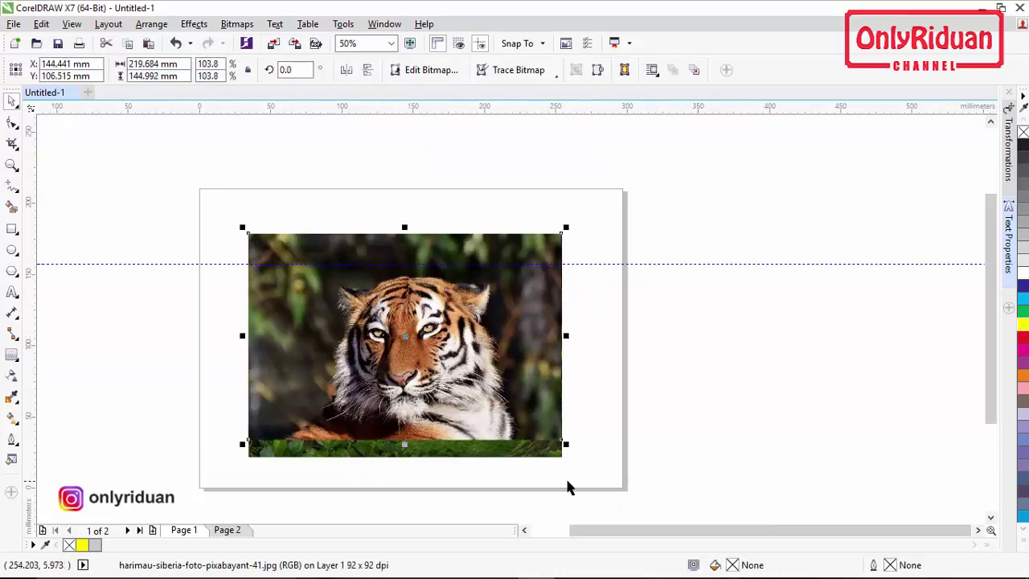
drag(590, 477, 212, 211)
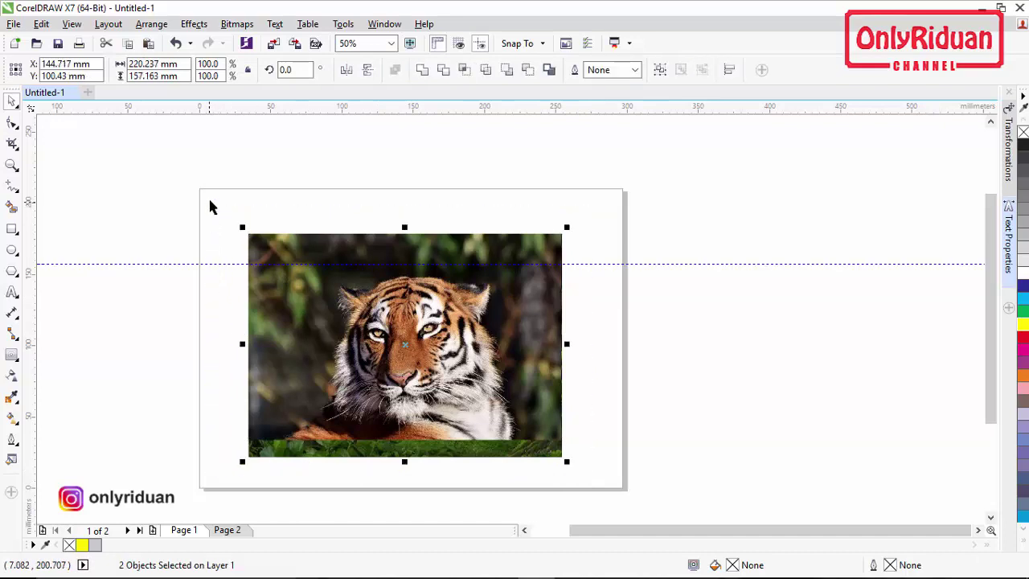
key(b)
click(714, 320)
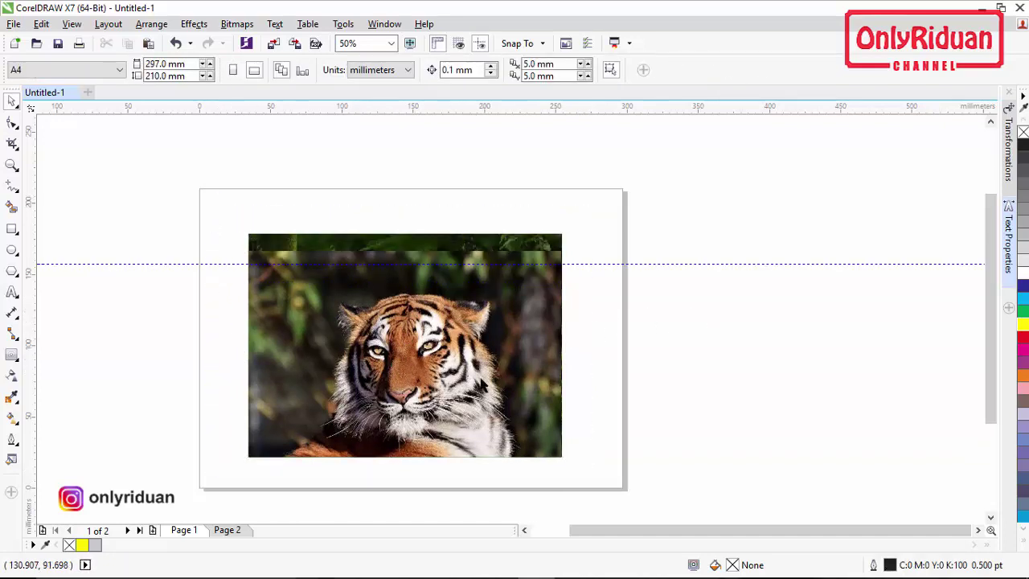
Convert the tiger photo to a 1000 dpi RGB Color (24-bit) bitmap with anti-aliasing and transparent background enabled
click(11, 167)
drag(240, 217, 574, 474)
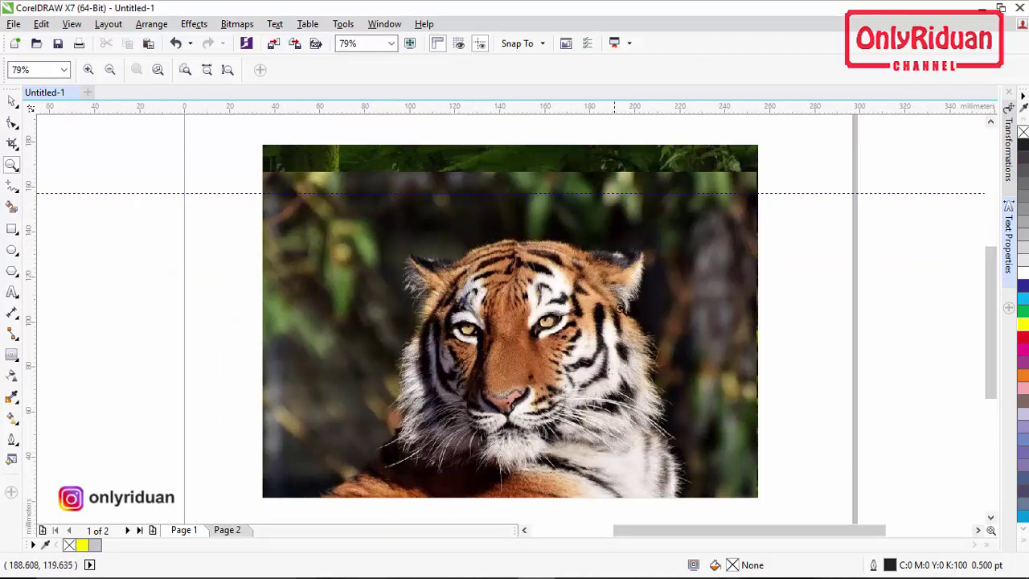
click(12, 101)
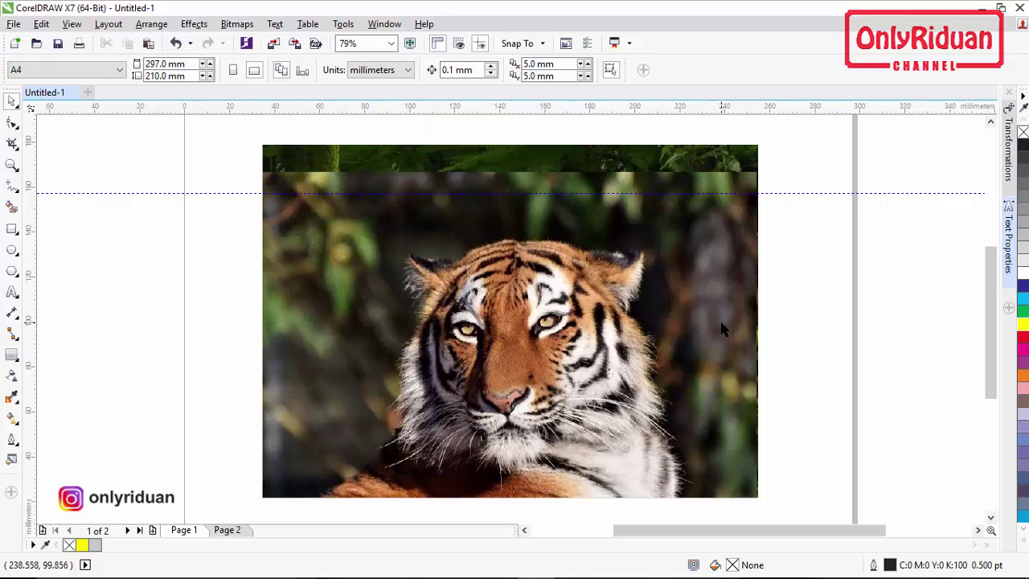
click(791, 289)
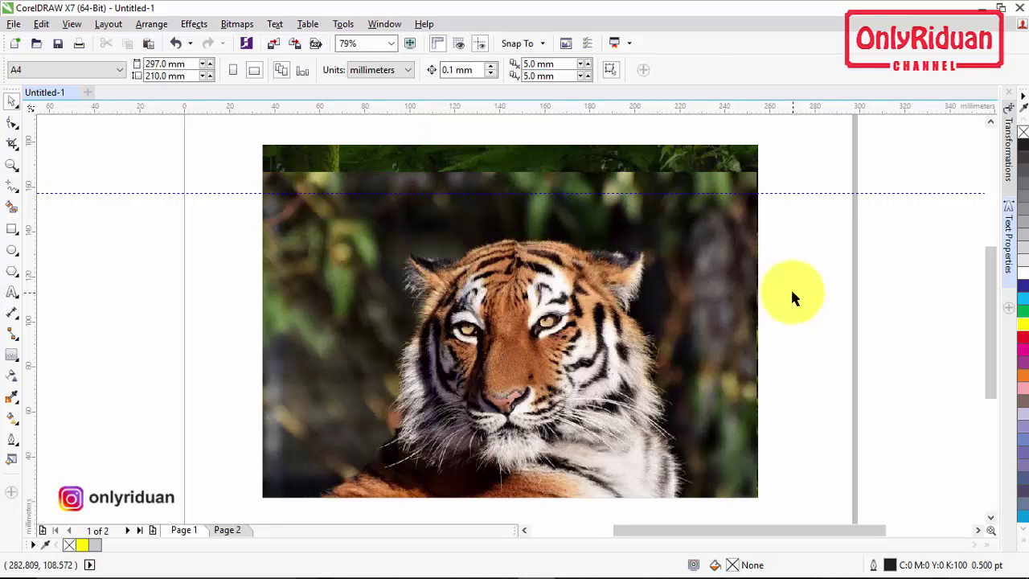
click(508, 337)
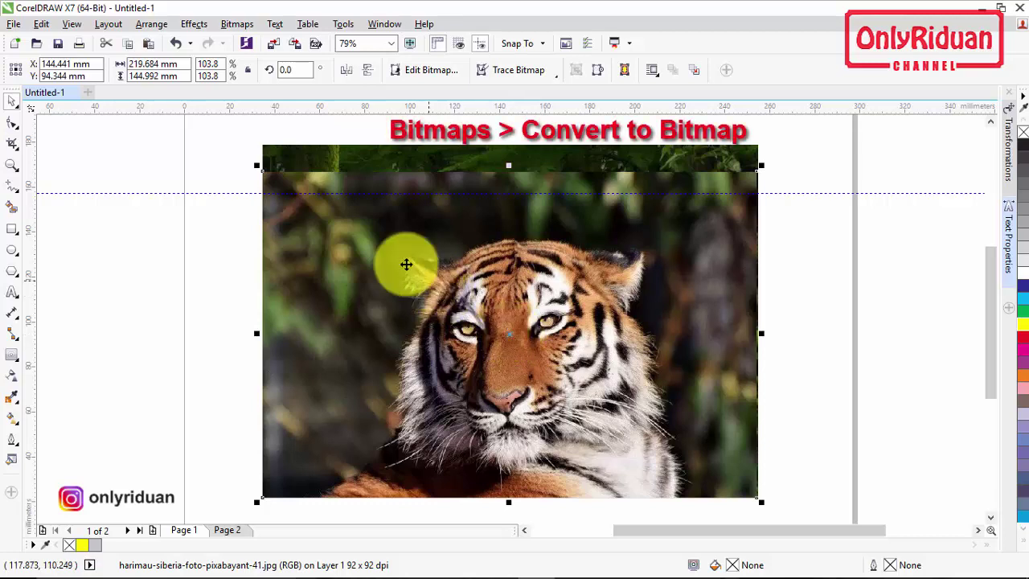
click(235, 25)
click(281, 40)
drag(781, 151, 757, 238)
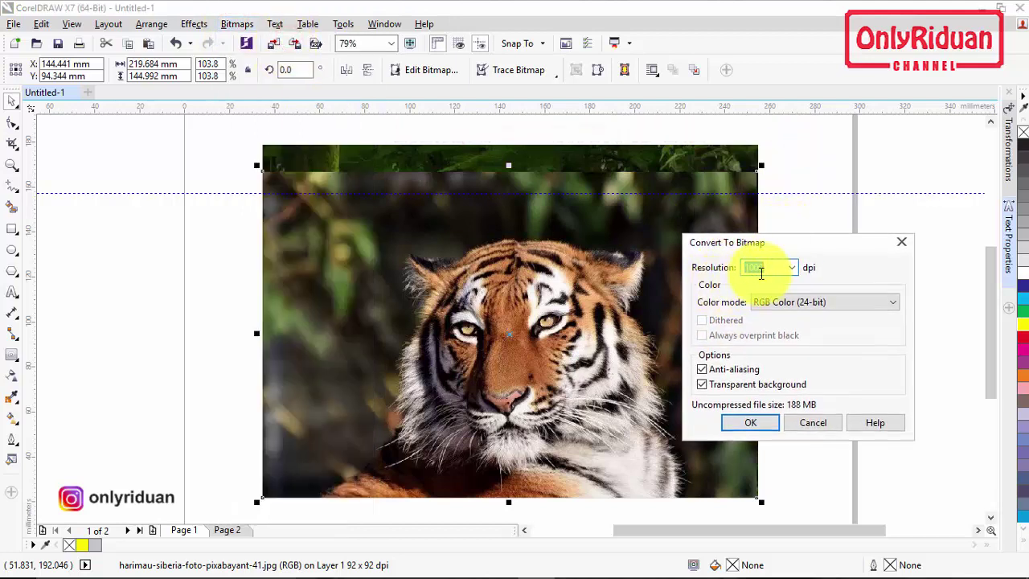
click(768, 269)
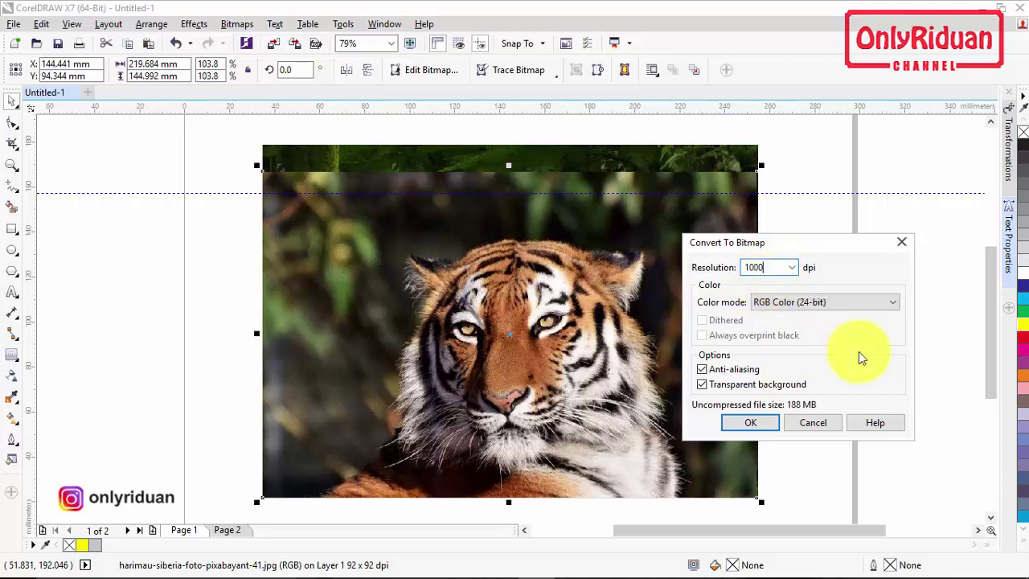
click(702, 370)
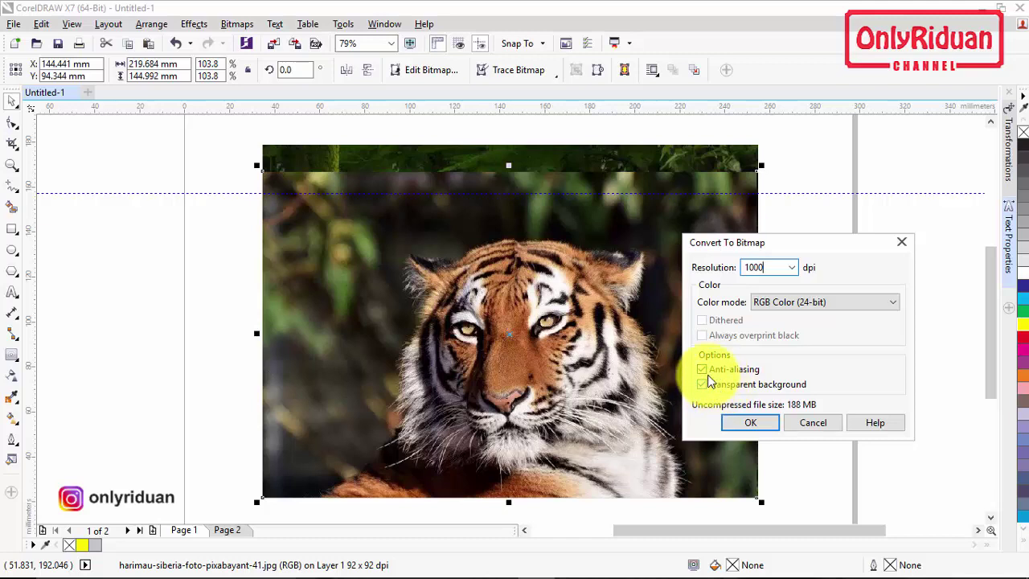
click(702, 386)
click(702, 386)
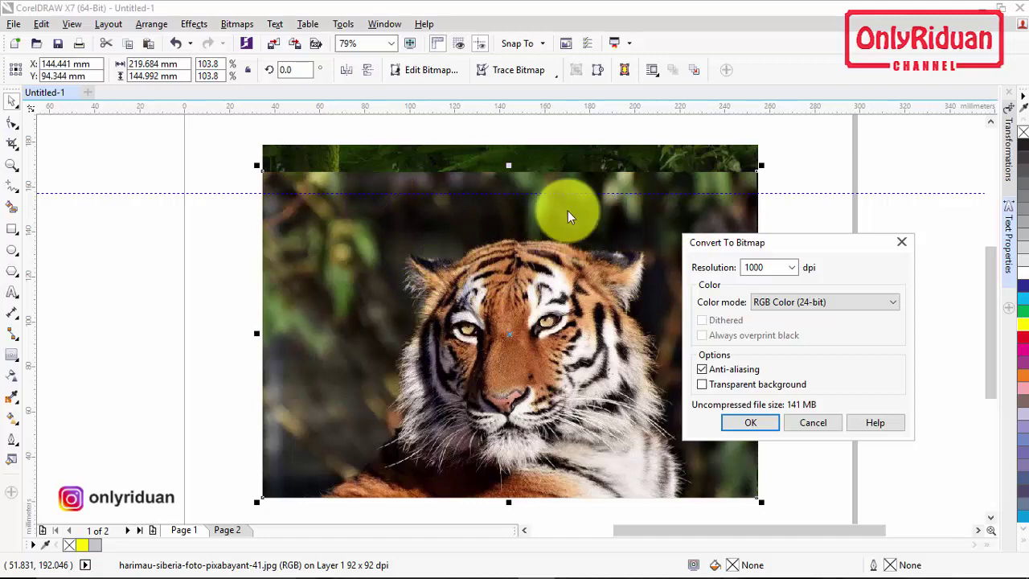
click(702, 384)
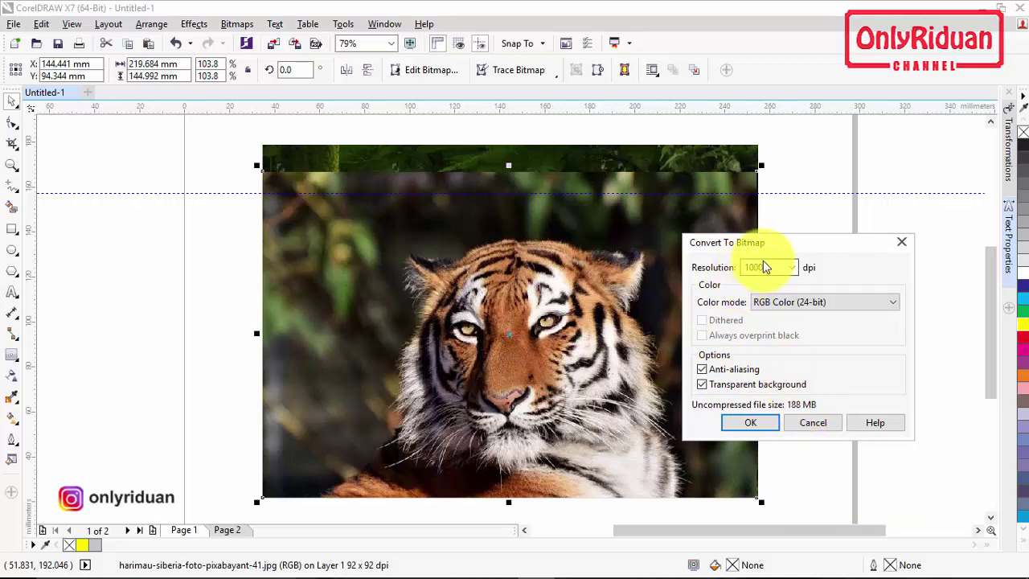
click(747, 426)
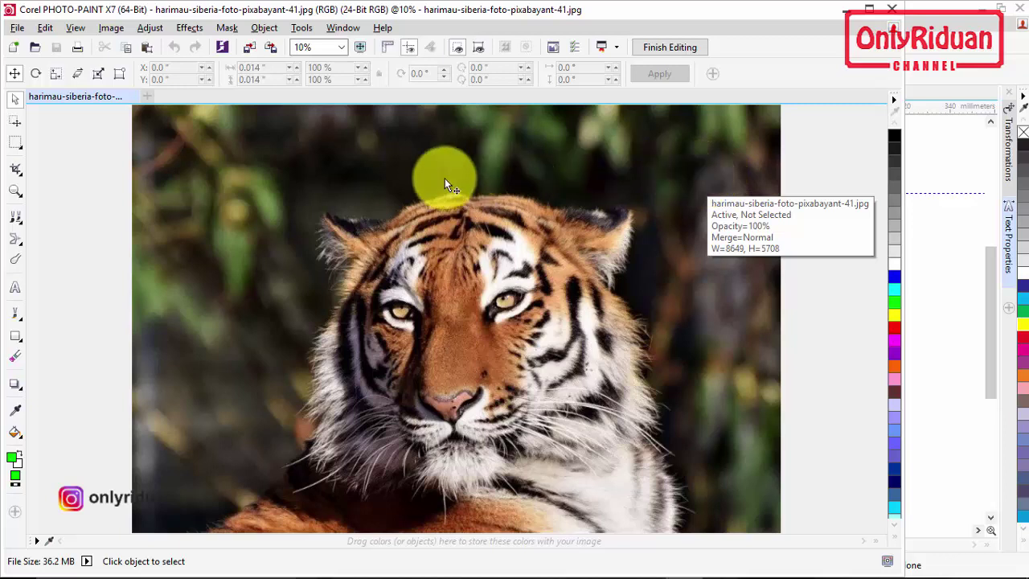
In Corel PHOTO-PAINT, open the Cutout Lab and trace the tiger's outline with the Highlighter at nib size 300
click(113, 32)
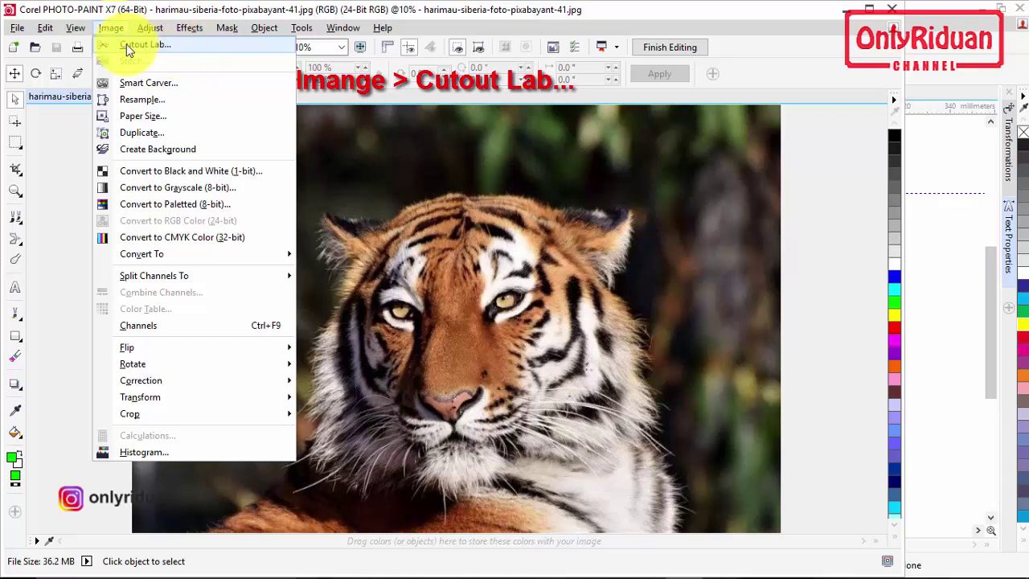
click(148, 47)
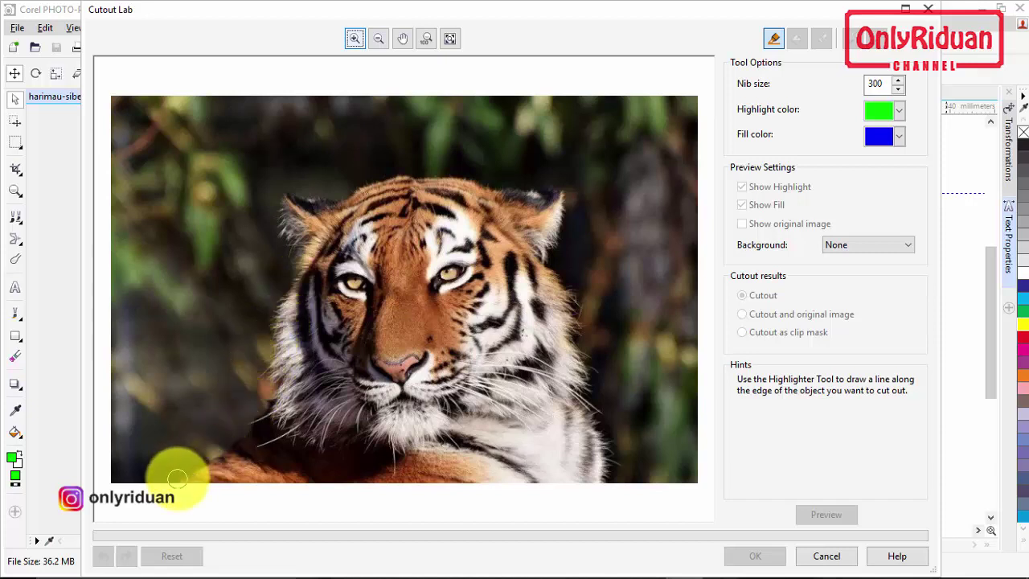
mouse_move(182, 475)
mouse_down()
mouse_move(249, 438)
mouse_move(278, 395)
mouse_move(277, 322)
mouse_move(295, 261)
mouse_move(281, 198)
mouse_move(341, 200)
mouse_move(381, 176)
mouse_move(448, 172)
mouse_move(556, 193)
mouse_move(565, 213)
mouse_move(537, 254)
mouse_move(570, 299)
mouse_move(581, 404)
mouse_move(605, 482)
mouse_up()
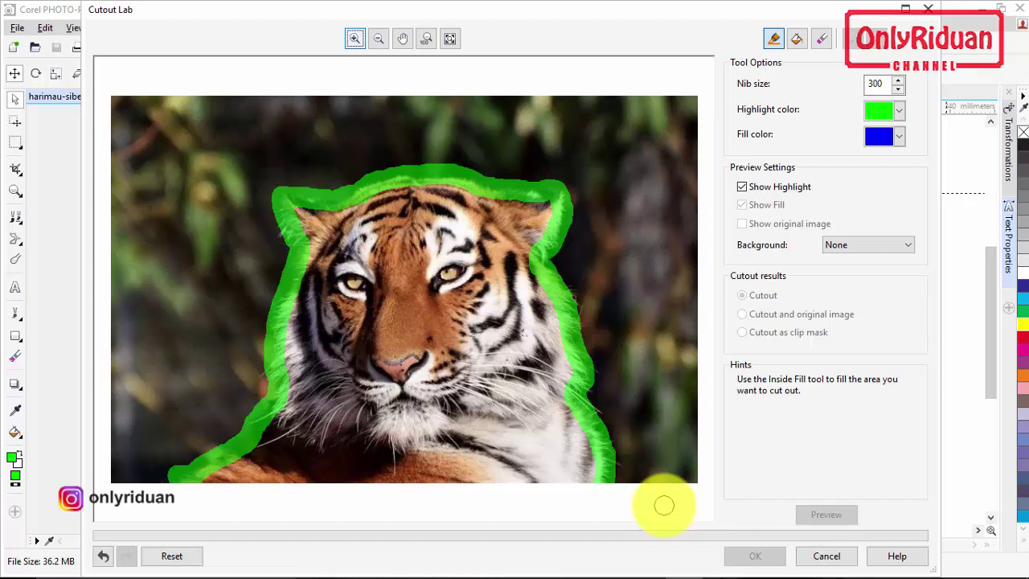
Fill the area inside the tiger's highlighted outline with the Inside Fill tool and preview the cutout
click(799, 40)
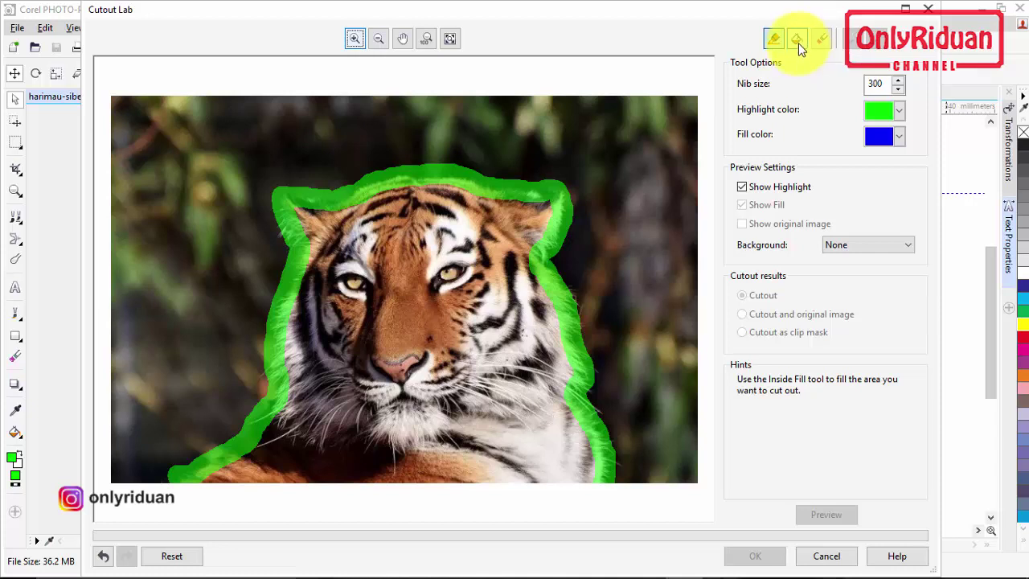
click(798, 41)
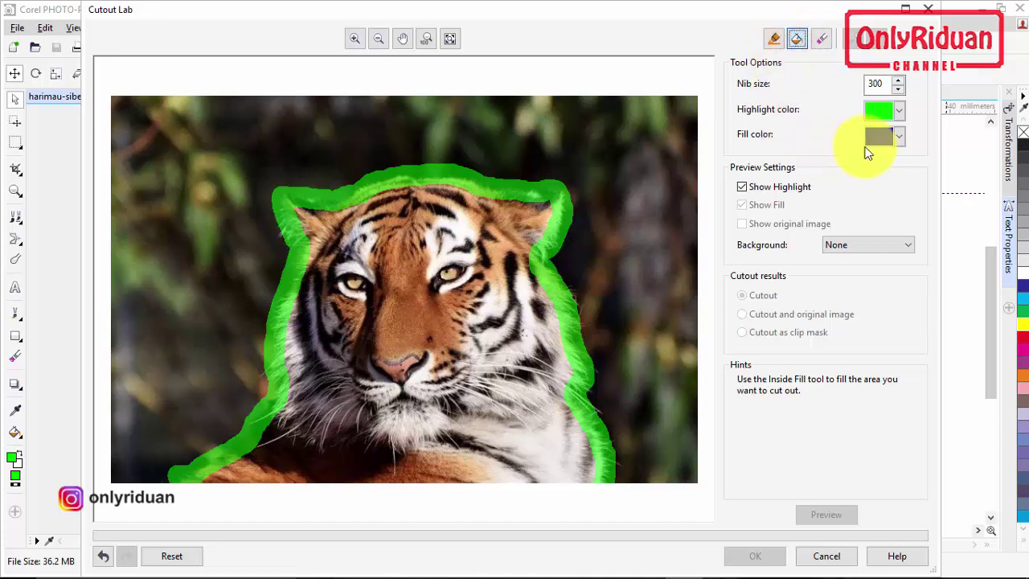
click(419, 299)
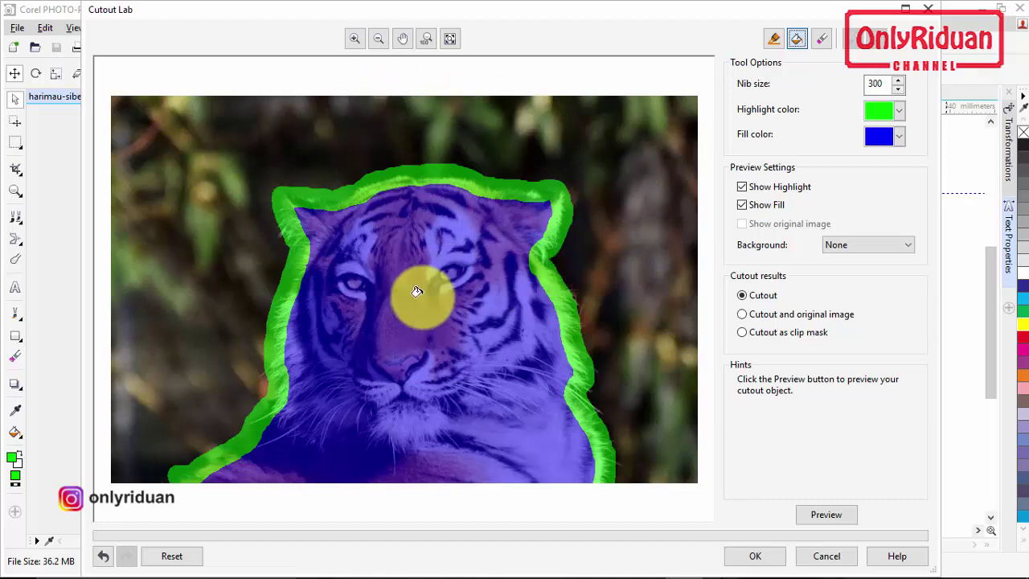
click(827, 516)
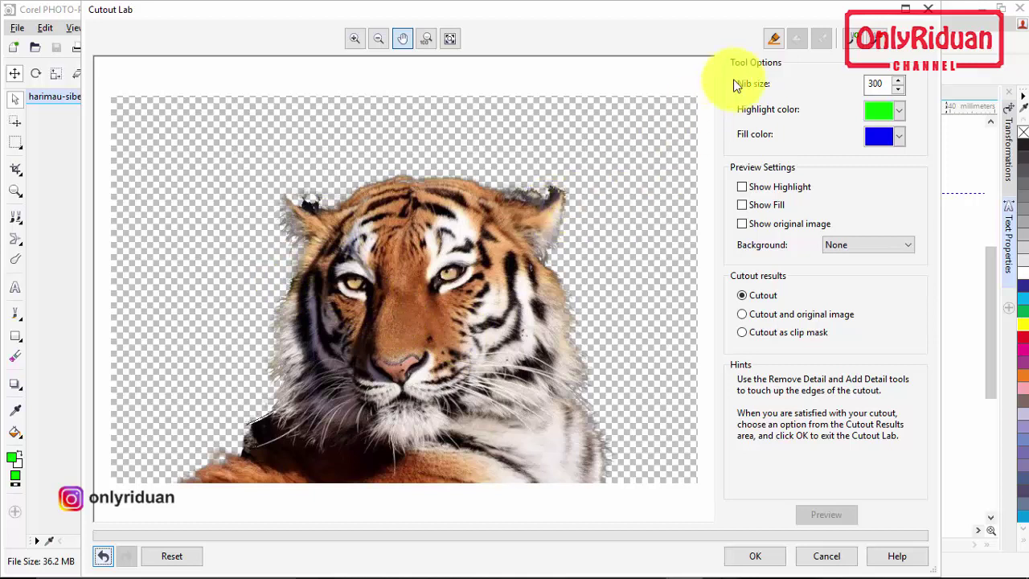
Return to the highlighted outline and erase its excess along the tiger's inner edges, from the lower-left back to the right ear
click(776, 42)
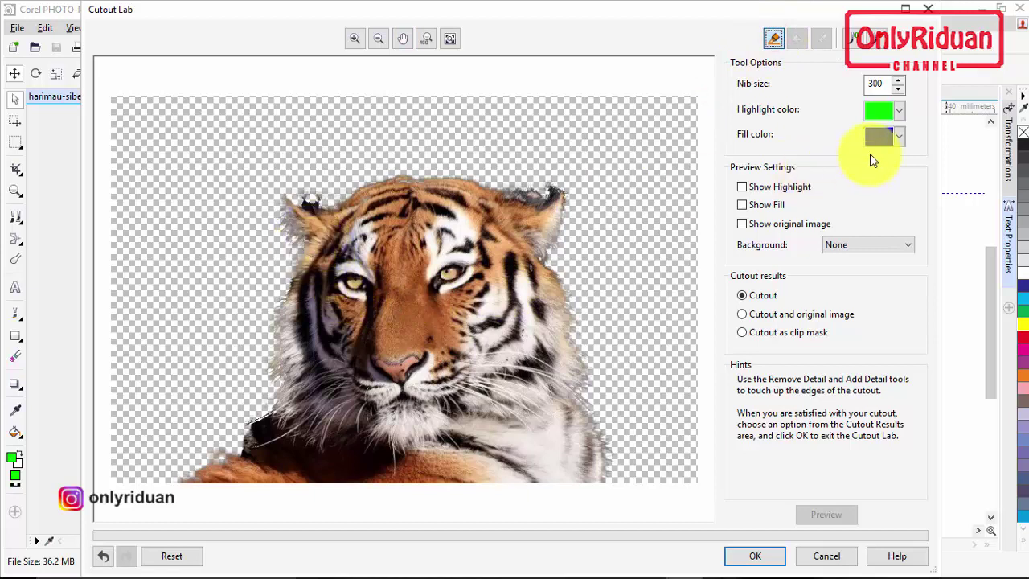
click(305, 237)
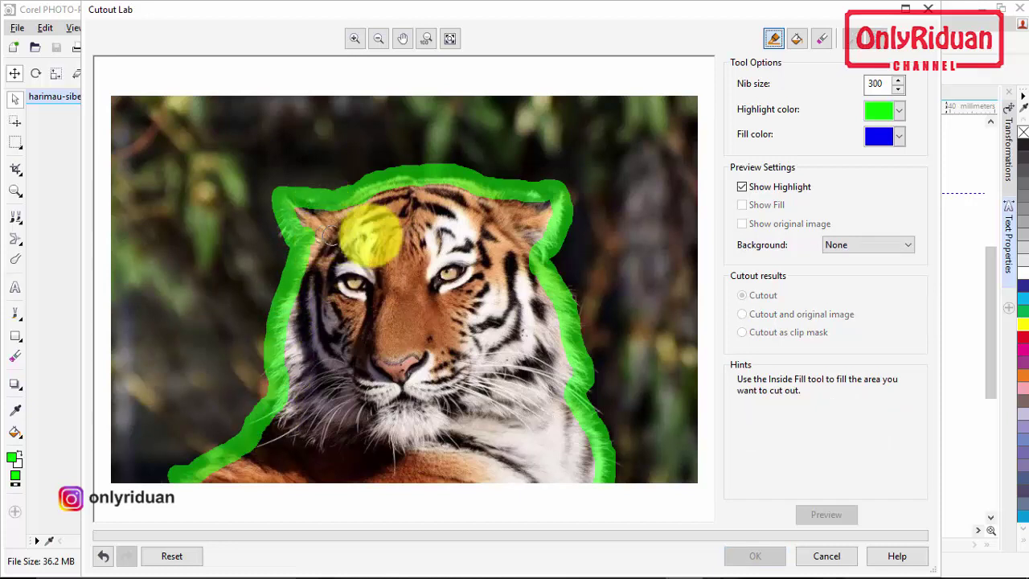
click(820, 40)
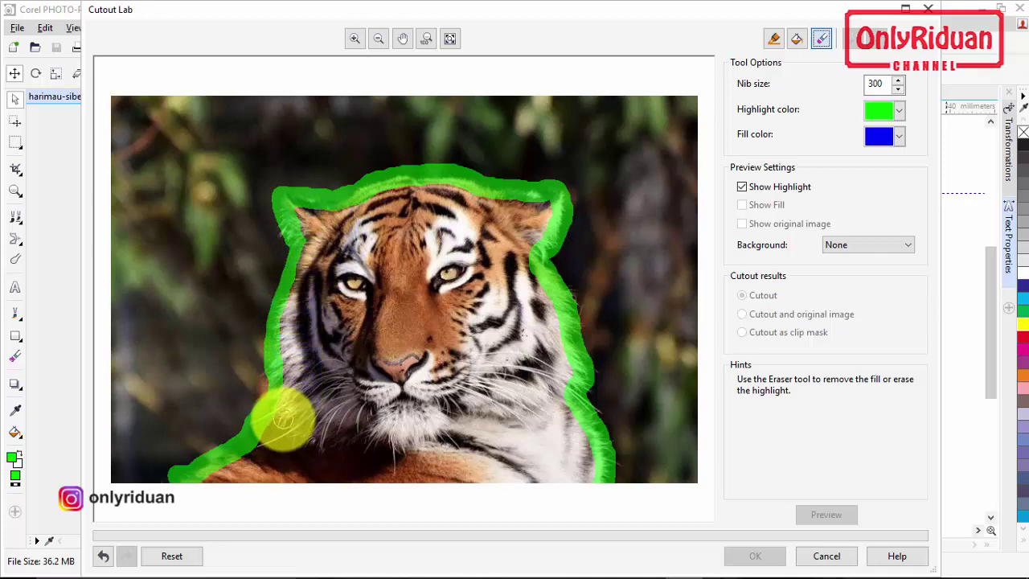
drag(270, 439, 201, 488)
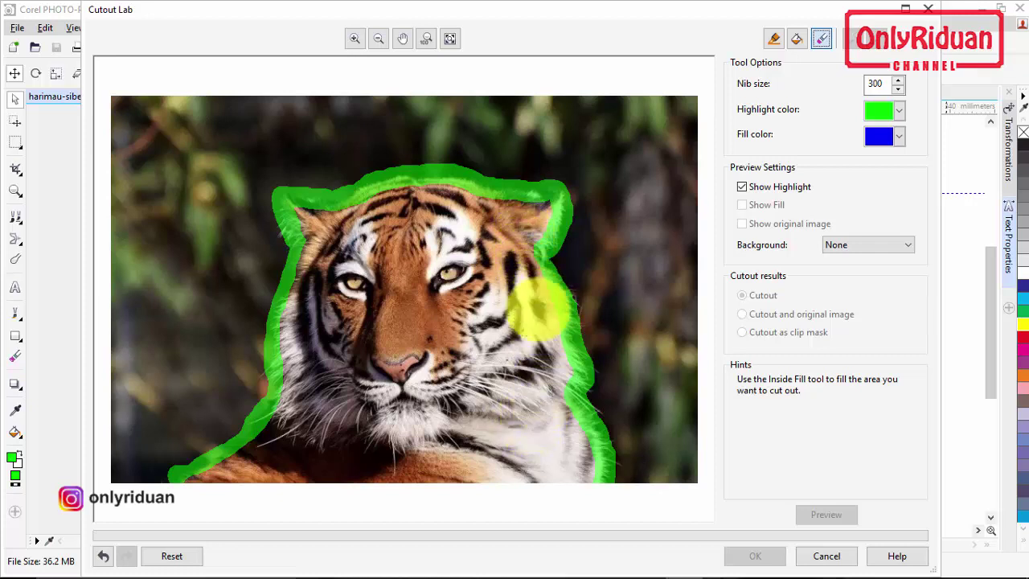
click(536, 203)
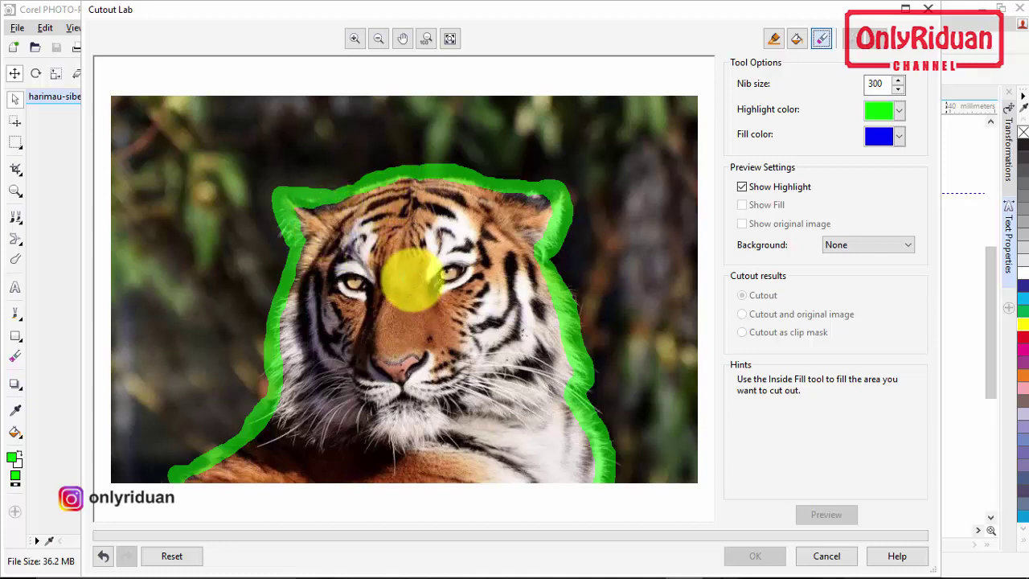
Refill the tiger inside the trimmed highlight and preview the cutout again
click(796, 42)
click(454, 273)
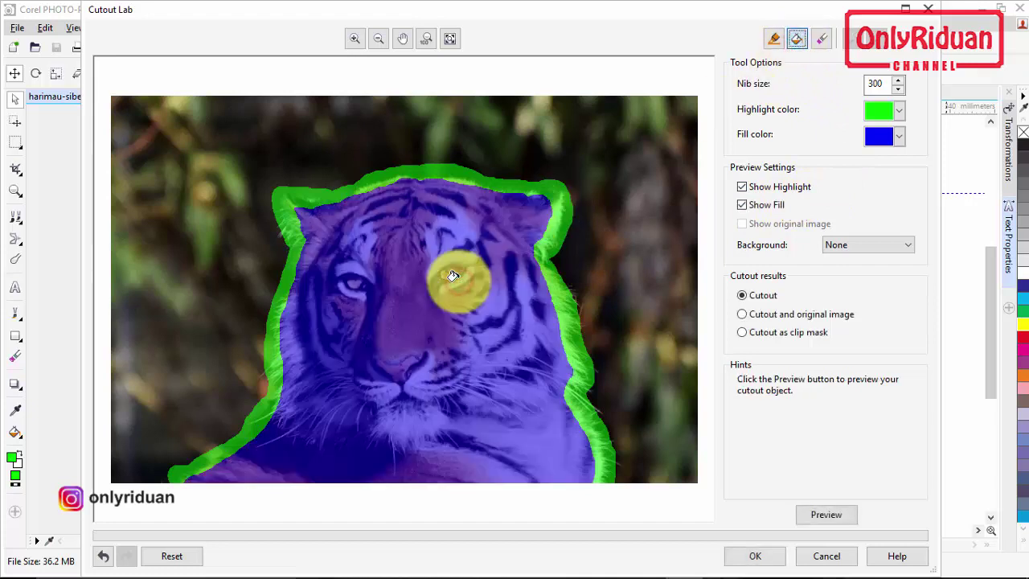
click(808, 515)
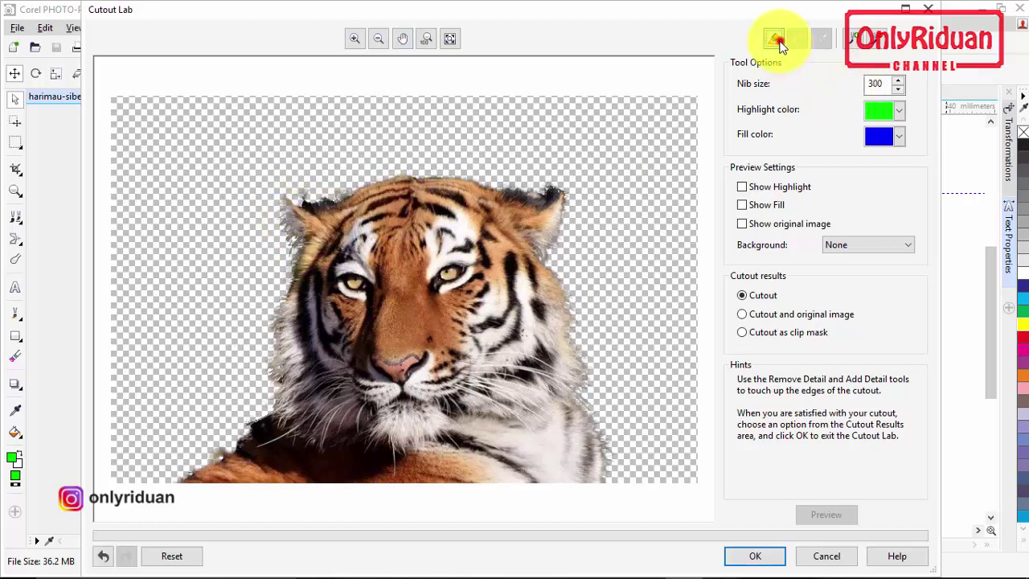
Bring back the highlight view and erase the highlight covering the ear on the tiger's left side of the image
click(776, 39)
click(311, 214)
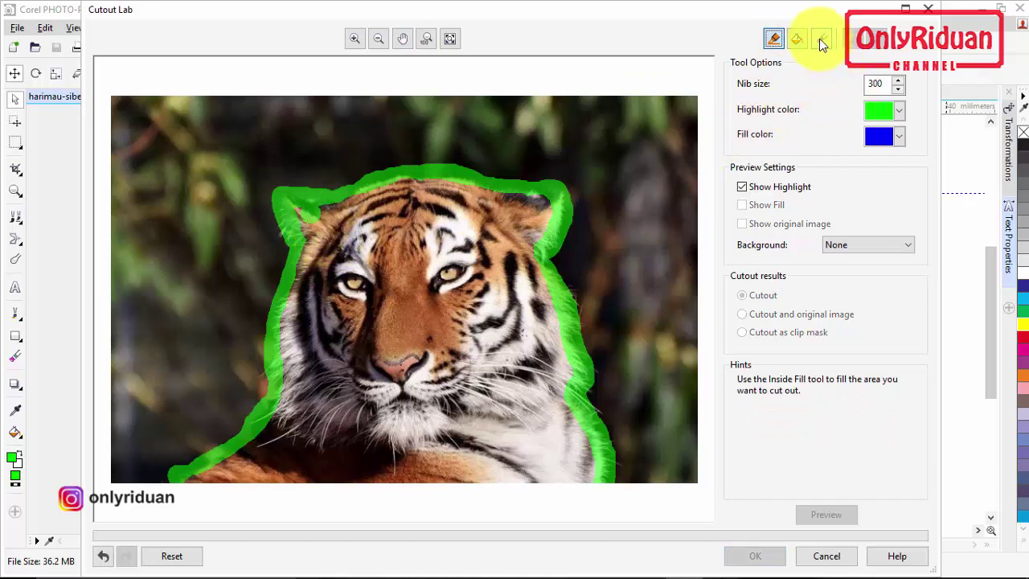
click(821, 39)
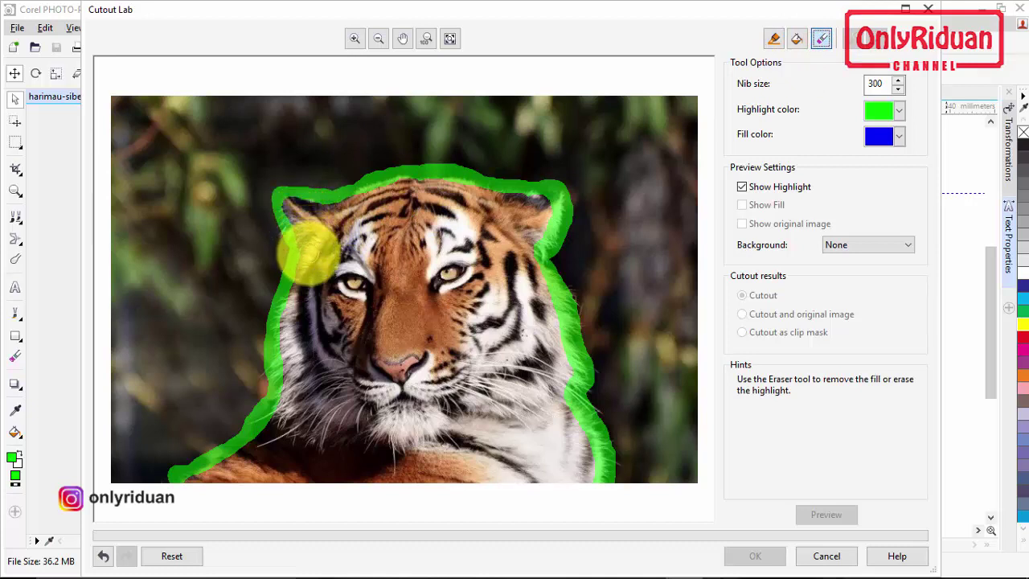
drag(310, 251, 310, 218)
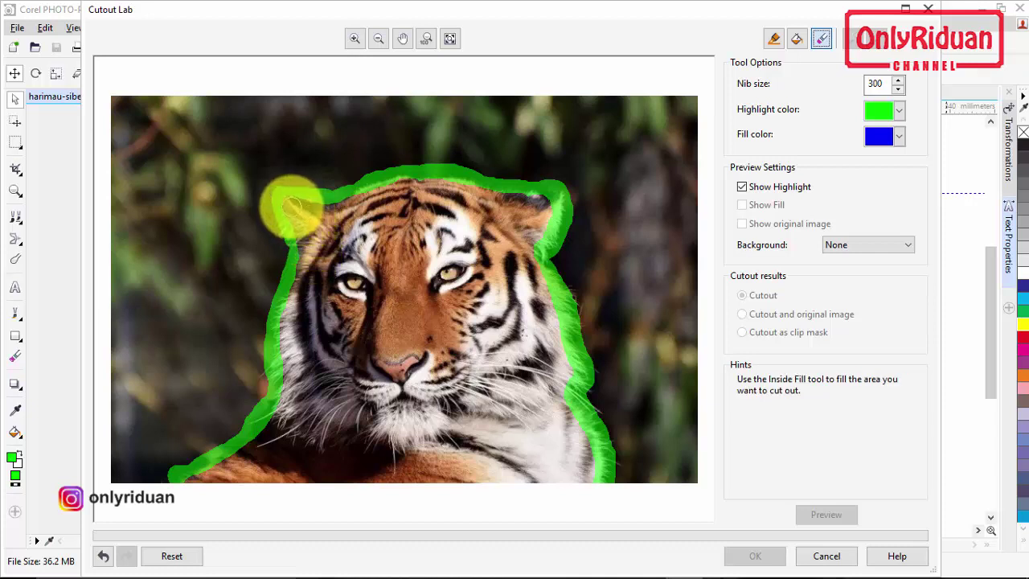
drag(288, 204, 291, 205)
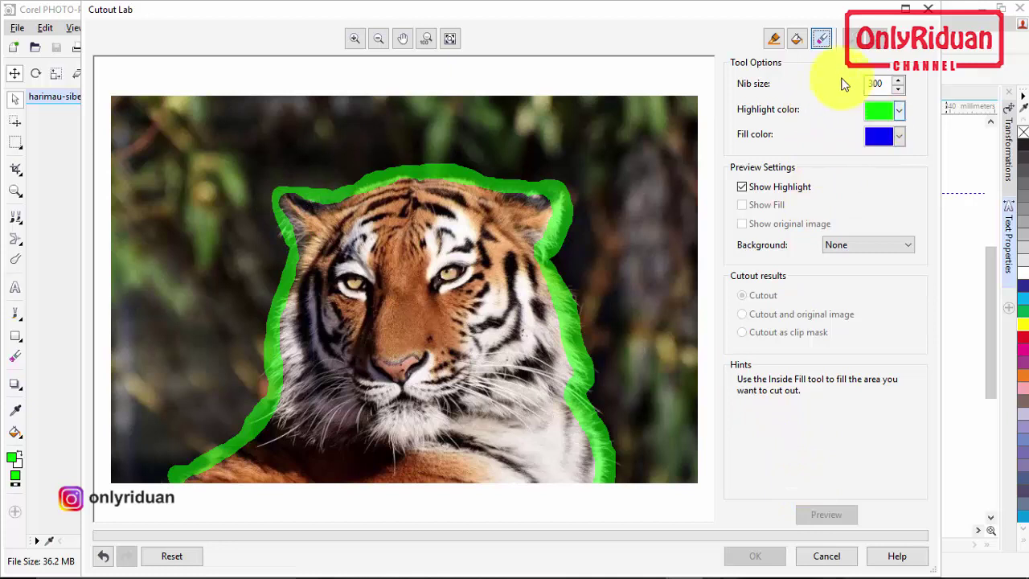
Fill the tiger inside the corrected highlight with the Inside Fill tool and render the cutout preview
click(798, 42)
click(508, 285)
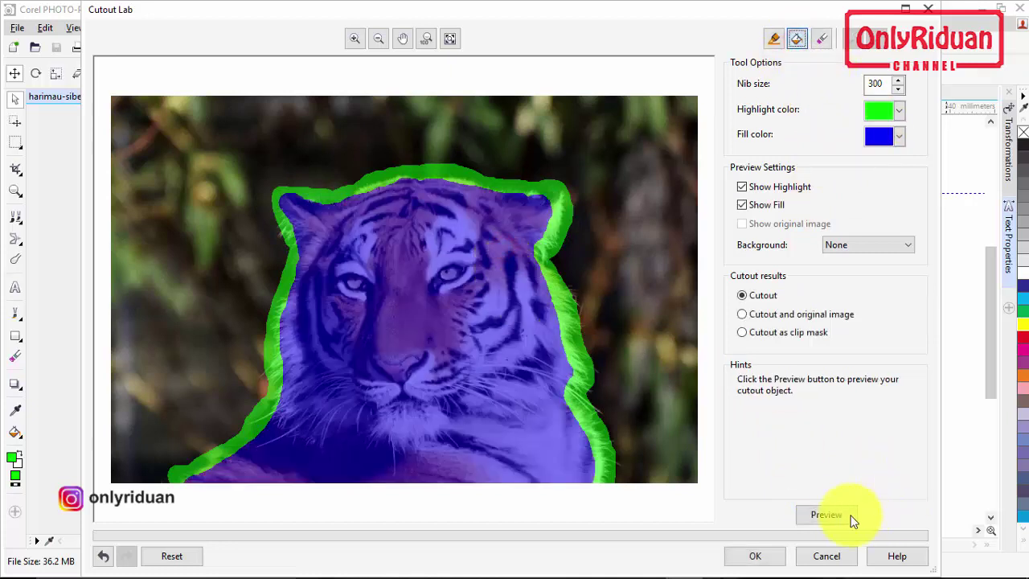
click(838, 514)
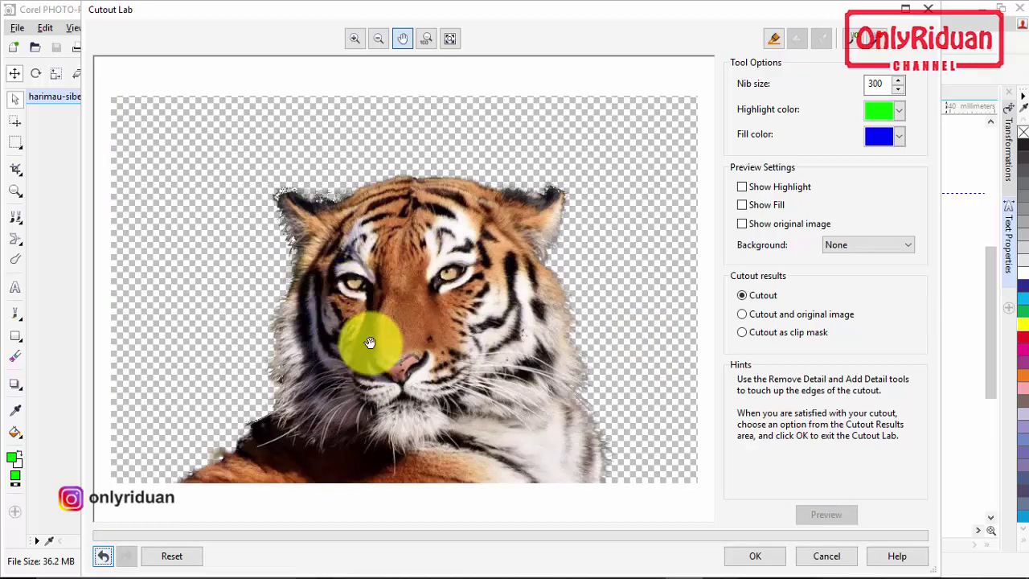
Accept the tiger cutout and close the photo editor, saving the changes to the image placed in CorelDRAW
click(781, 558)
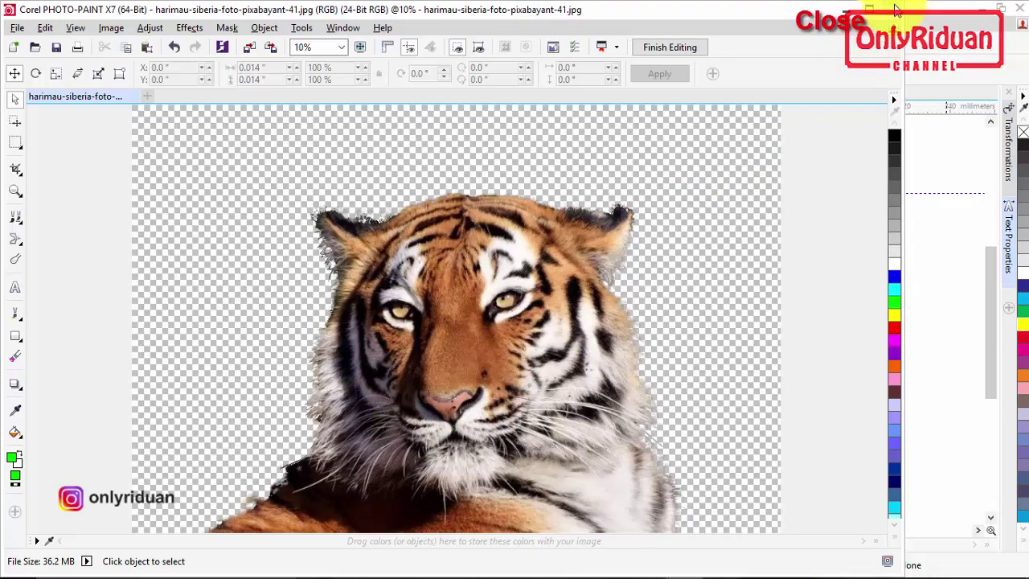
click(894, 15)
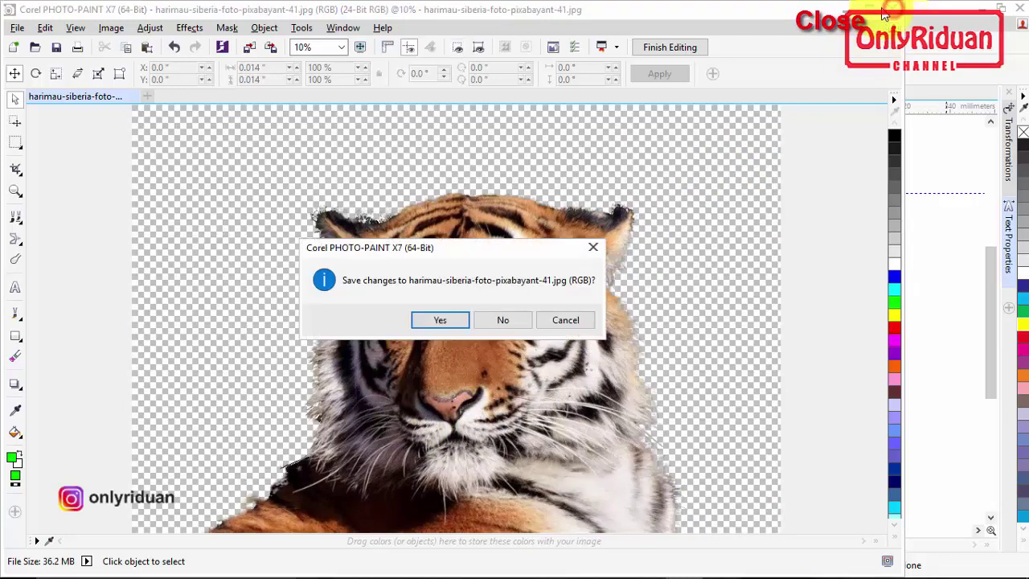
click(445, 319)
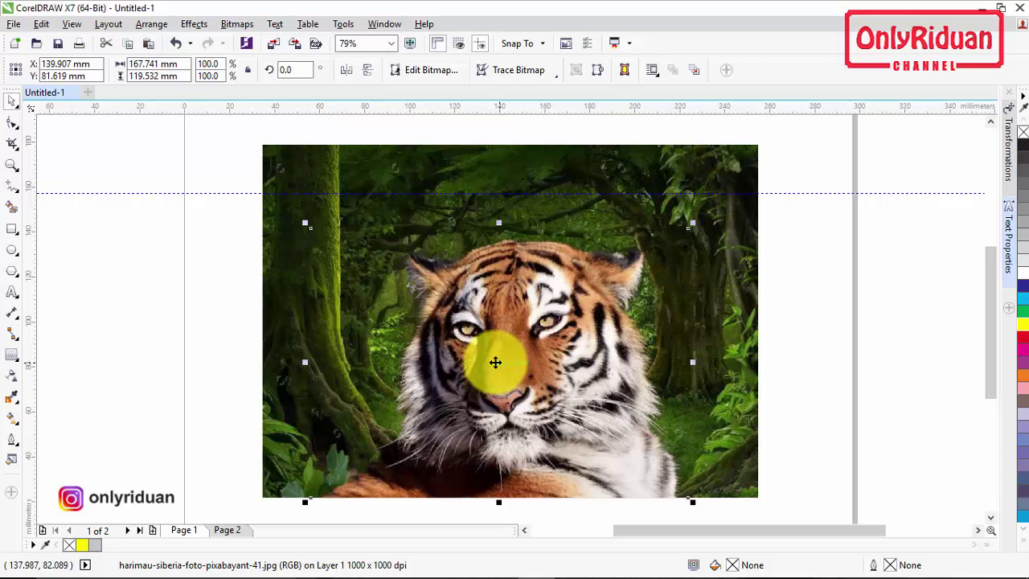
Go to Page 2 and import bokeh-2072271_1920.jpg together with cara-merawat-rambut-keriting-alami-e1546494797605.jpg from Pictures
click(228, 531)
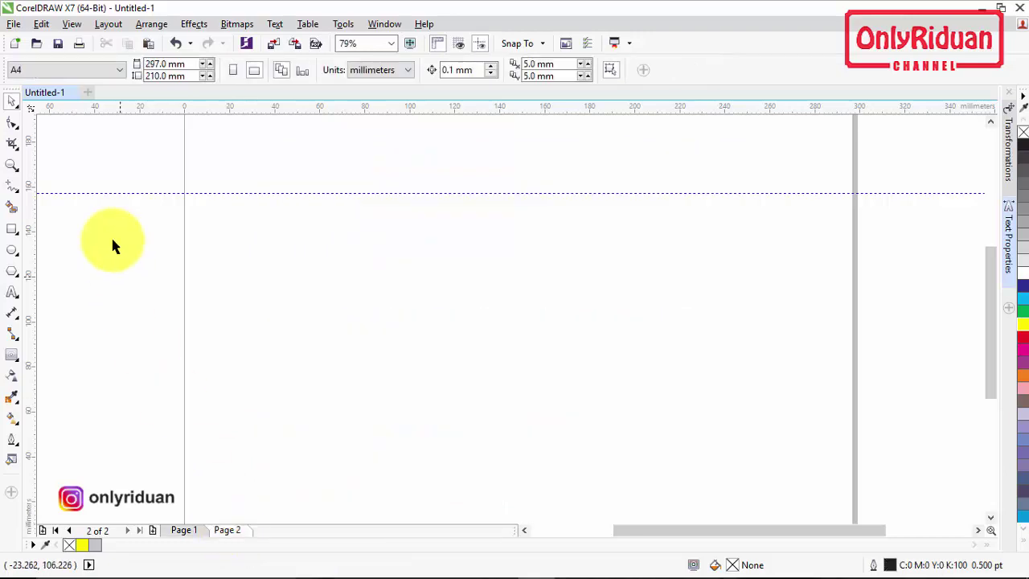
click(13, 23)
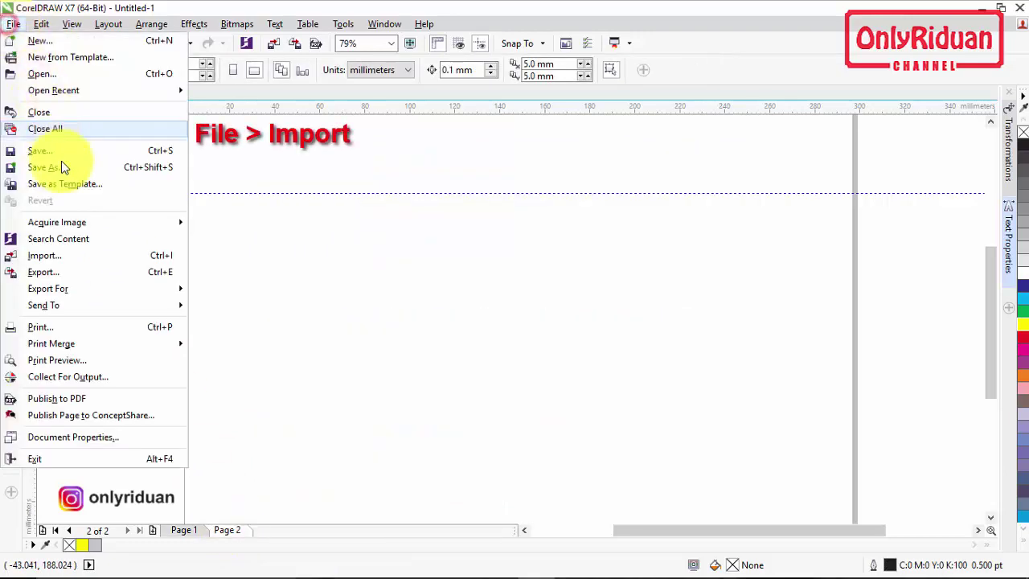
click(63, 257)
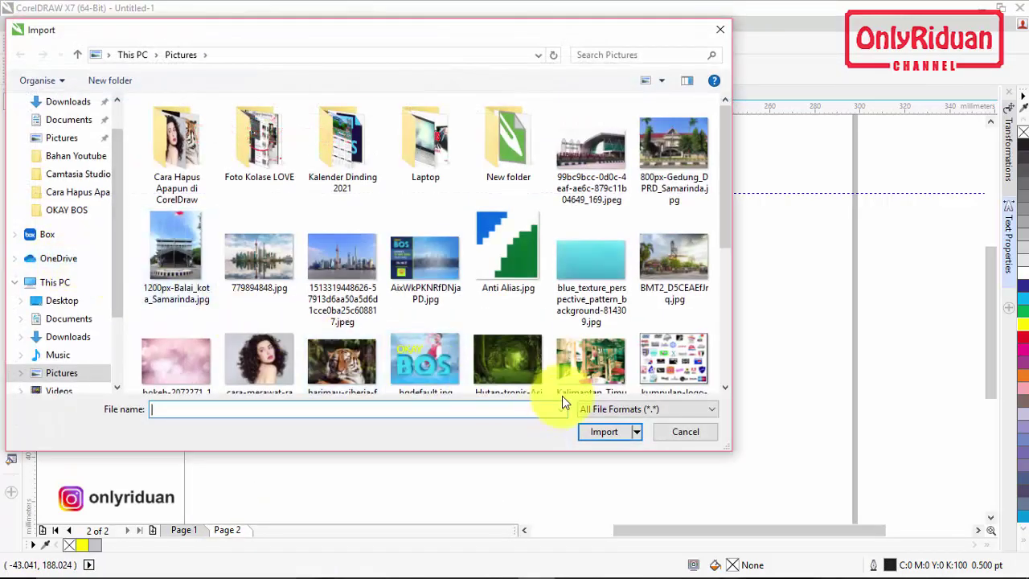
drag(723, 198, 724, 252)
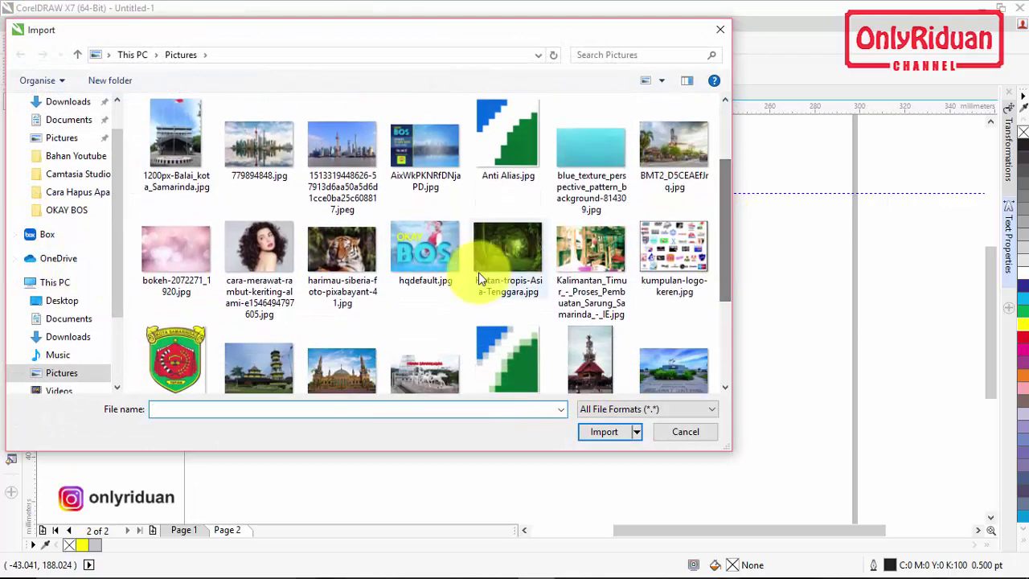
click(289, 253)
ctrl+click(190, 271)
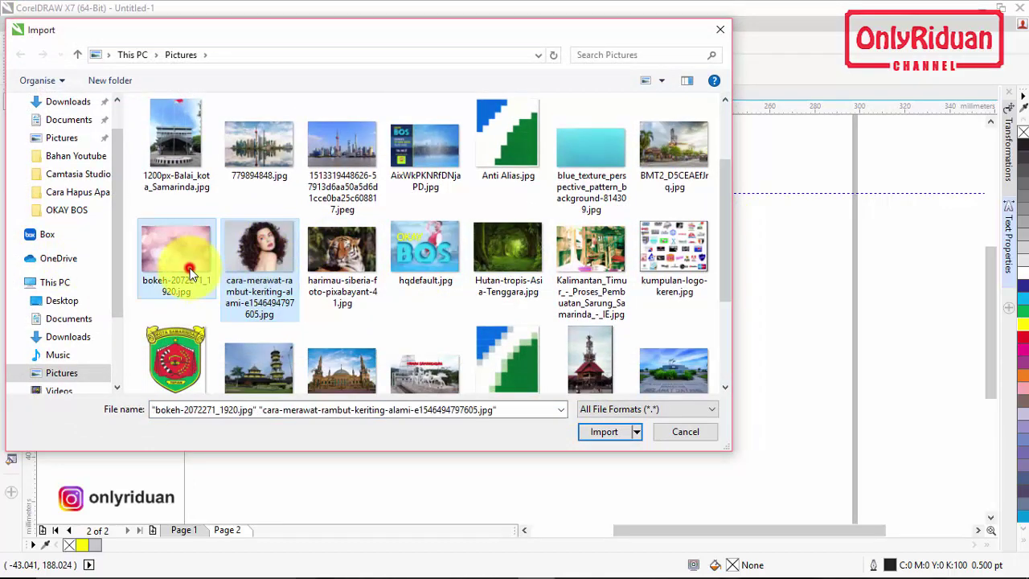
click(604, 432)
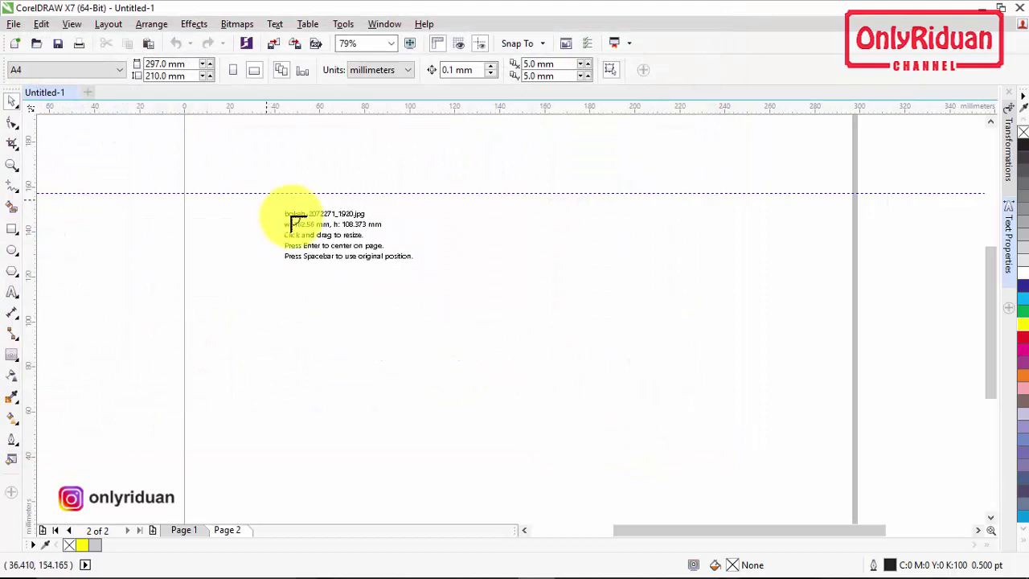
Place the pink bokeh photo about 236 mm wide on the page and the woman's photo about 202 mm wide over it
scroll(309, 241, down, 2)
drag(280, 195, 533, 362)
drag(292, 204, 503, 357)
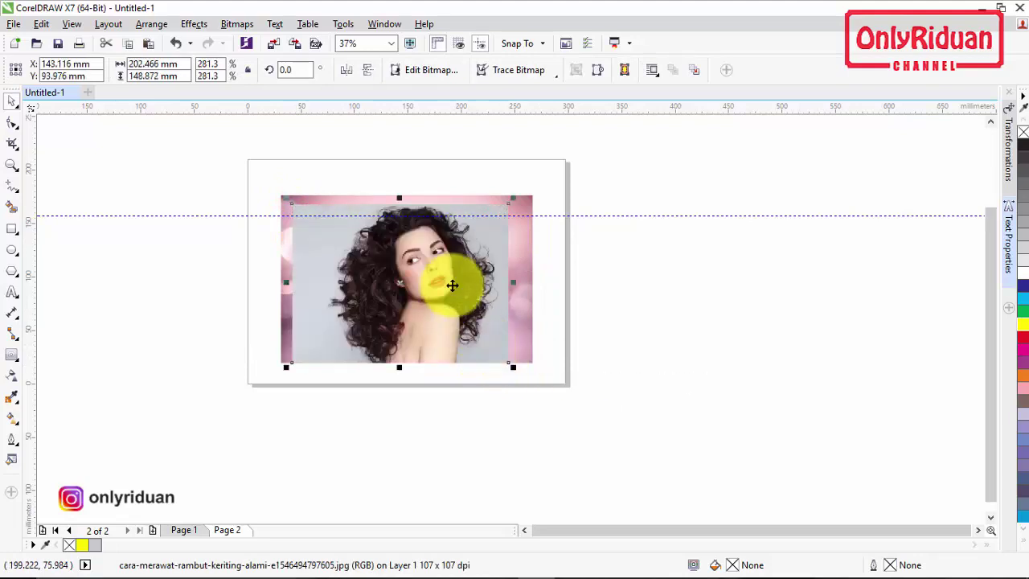
Select the bokeh background and the woman's photo together and align their bottom edges
scroll(449, 281, up, 2)
scroll(449, 282, down, 2)
drag(230, 167, 582, 388)
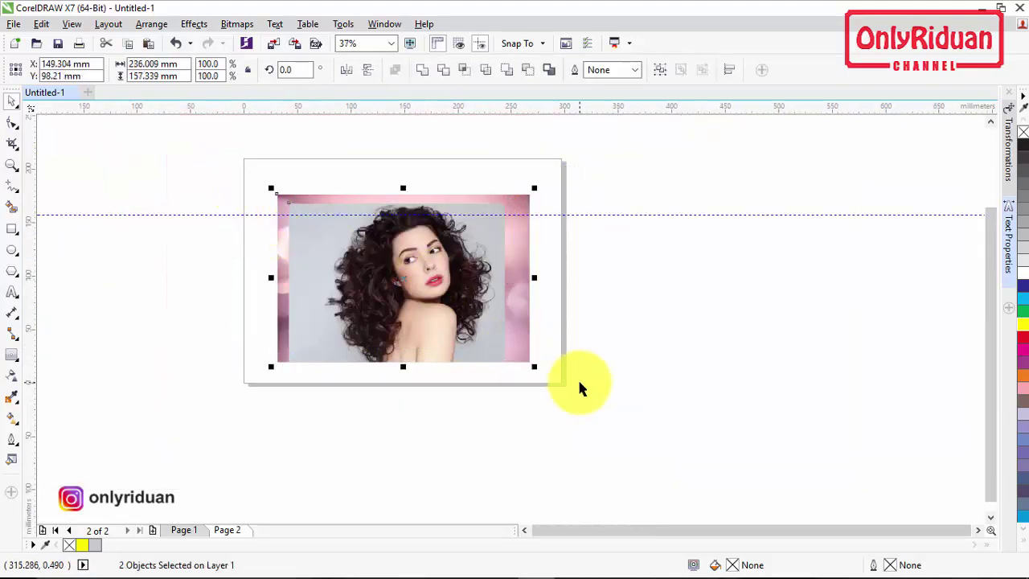
key(b)
click(246, 214)
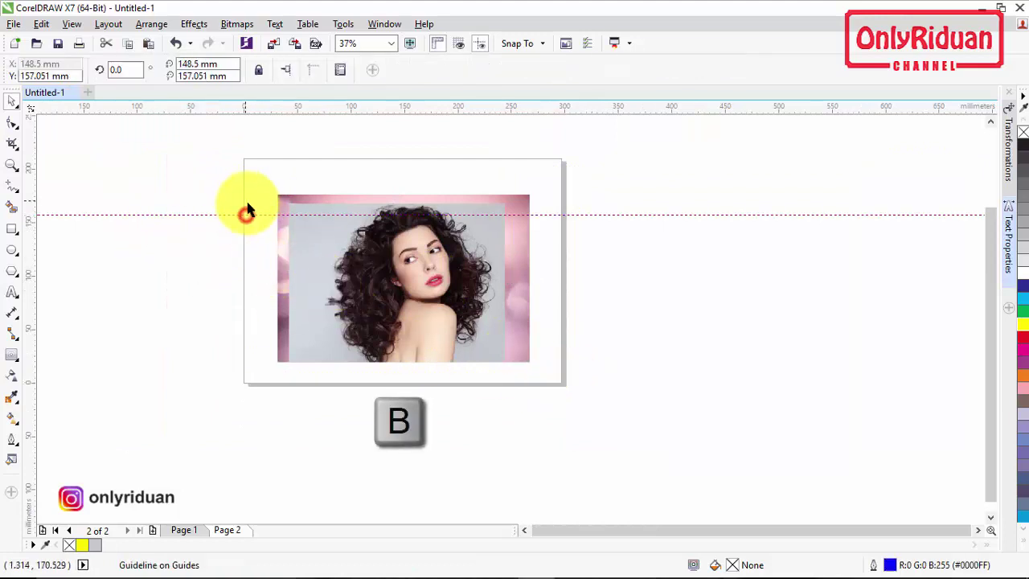
drag(255, 172, 555, 378)
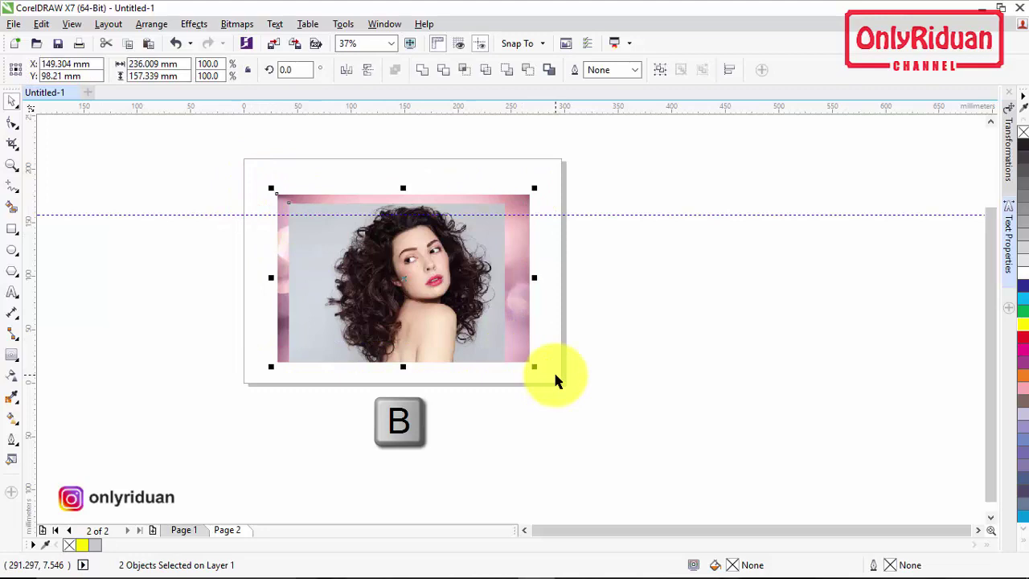
Convert the woman's photo to a 1000 dpi, 24-bit RGB bitmap with anti-aliasing and a transparent background
click(13, 165)
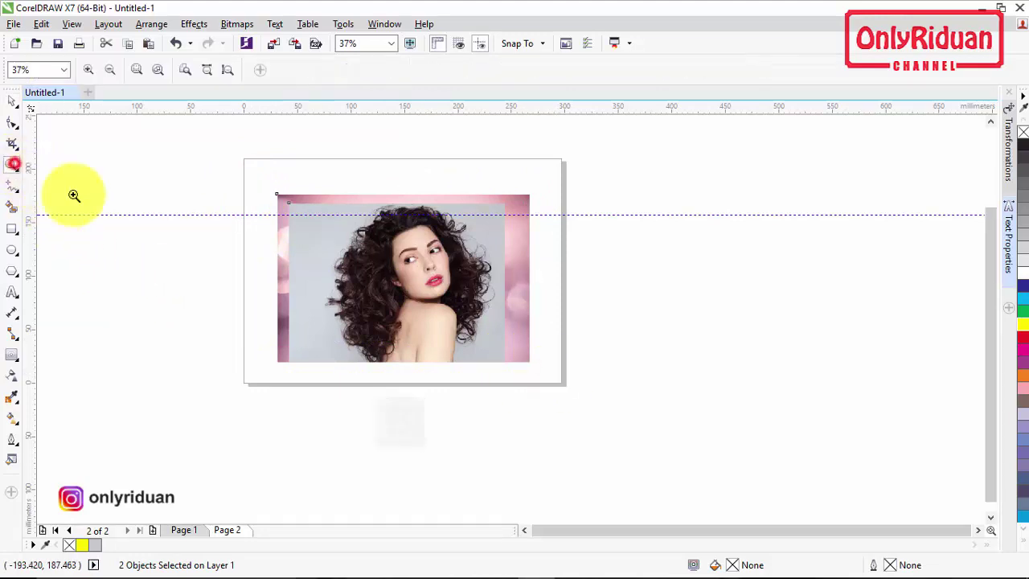
drag(265, 177, 551, 378)
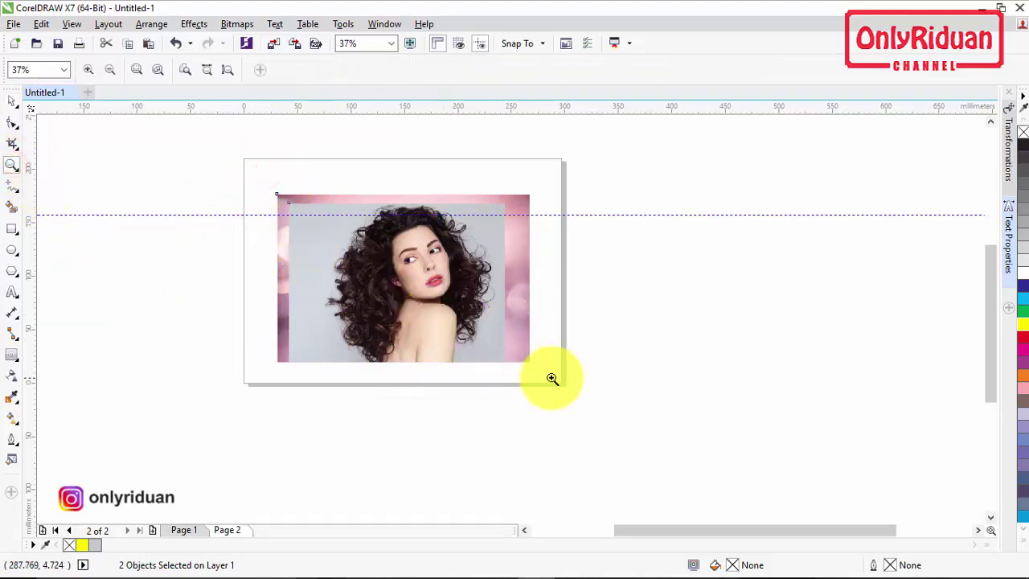
click(13, 98)
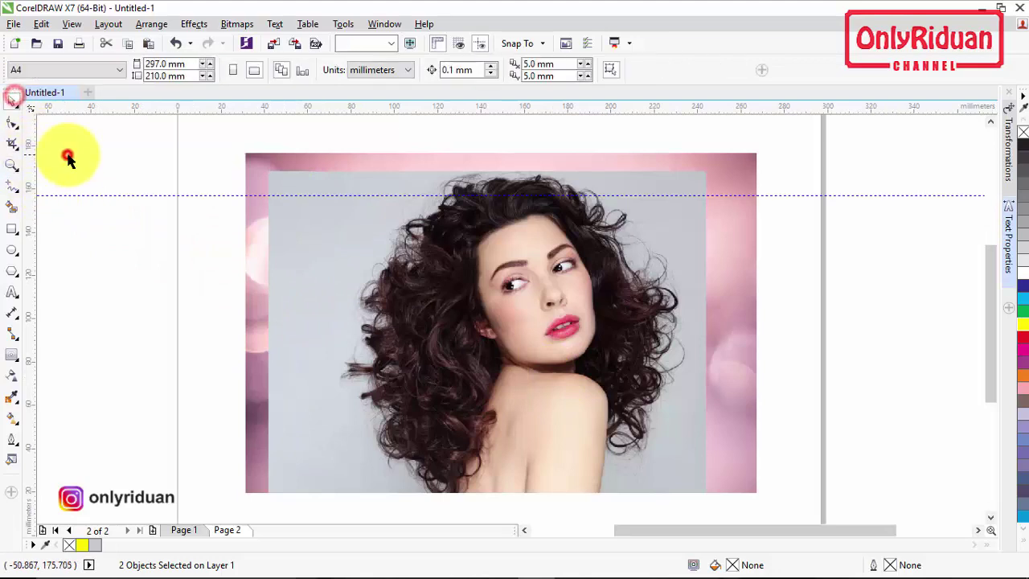
click(538, 316)
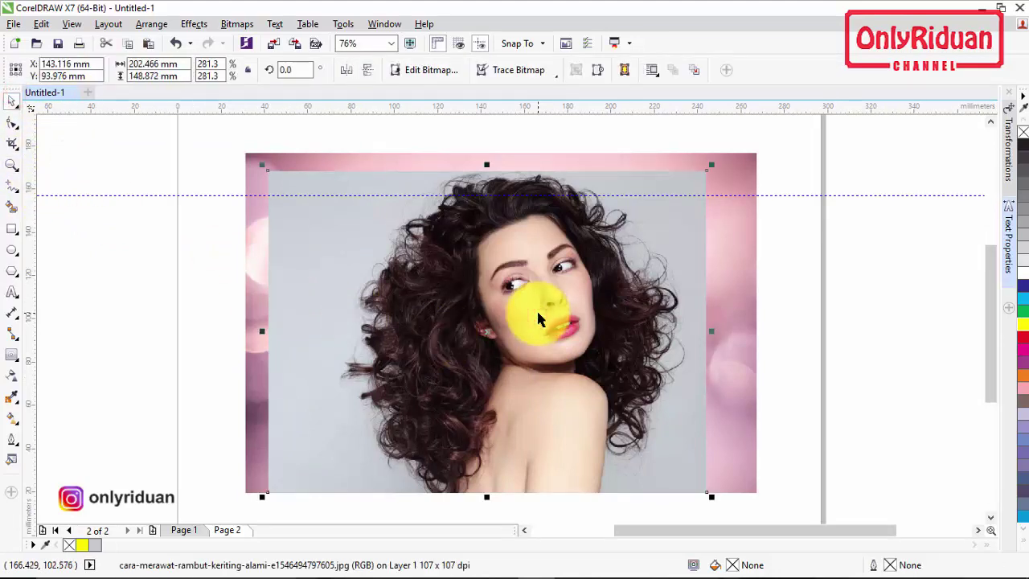
click(823, 305)
click(548, 274)
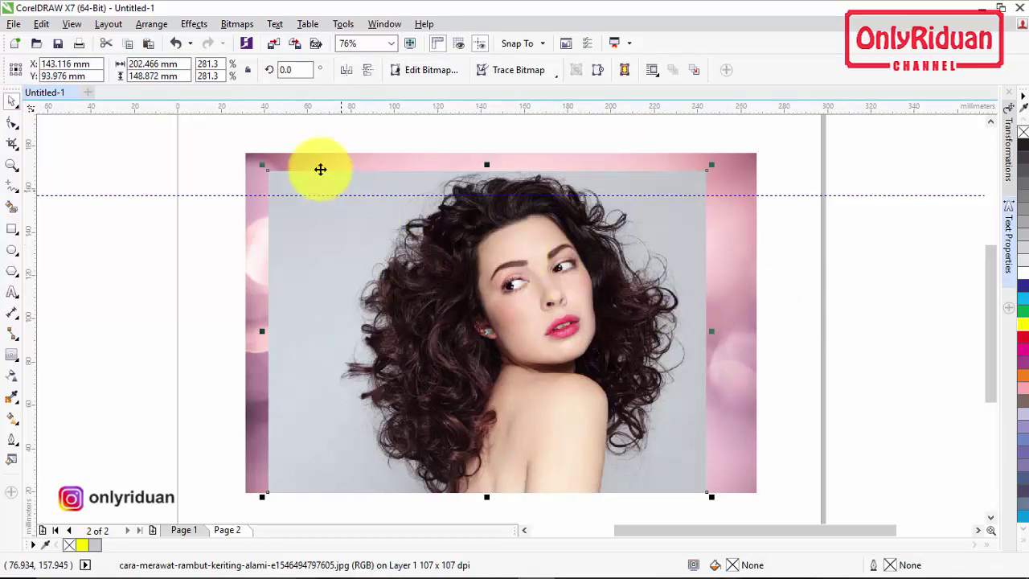
click(241, 25)
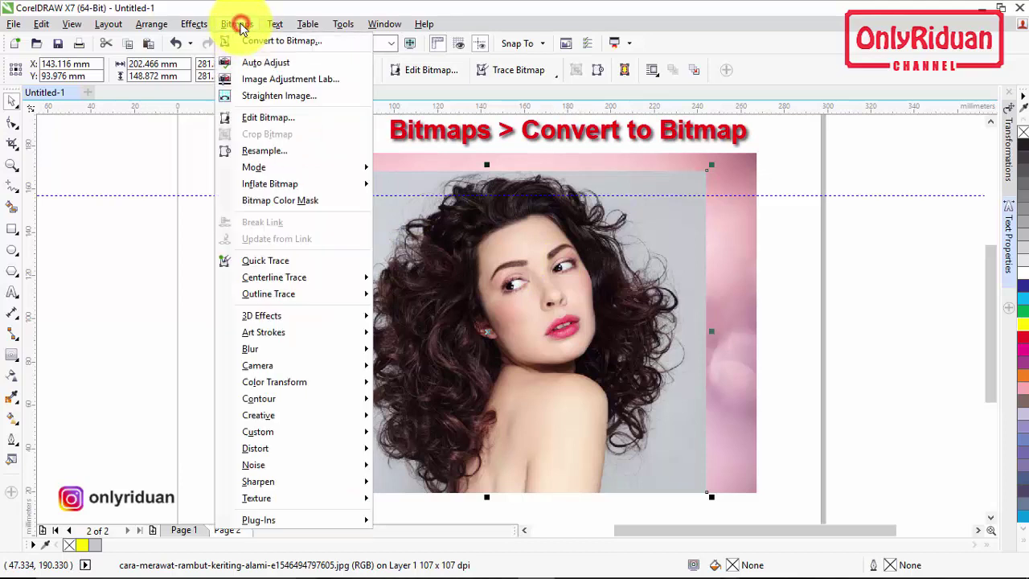
click(271, 41)
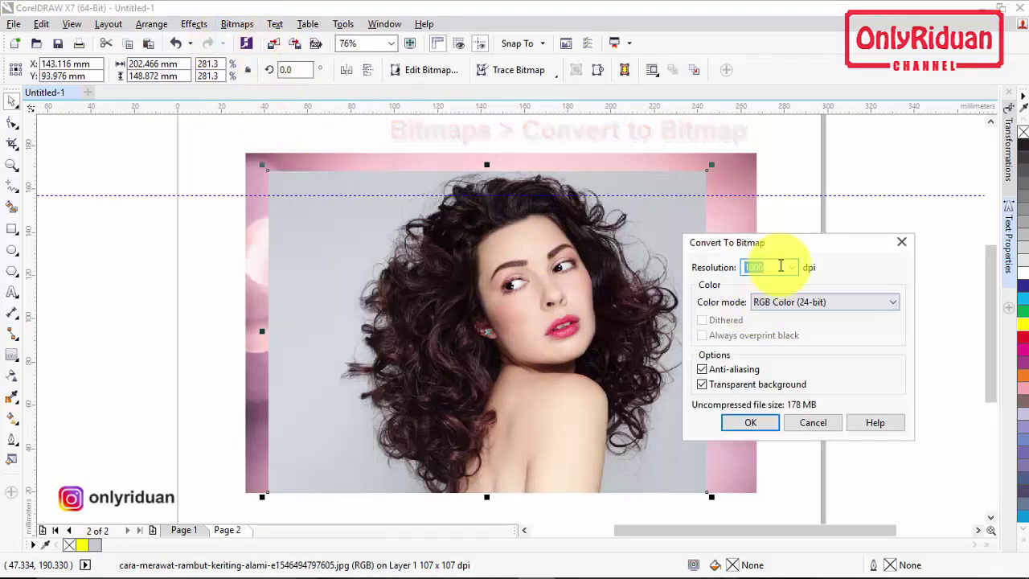
drag(795, 242, 794, 209)
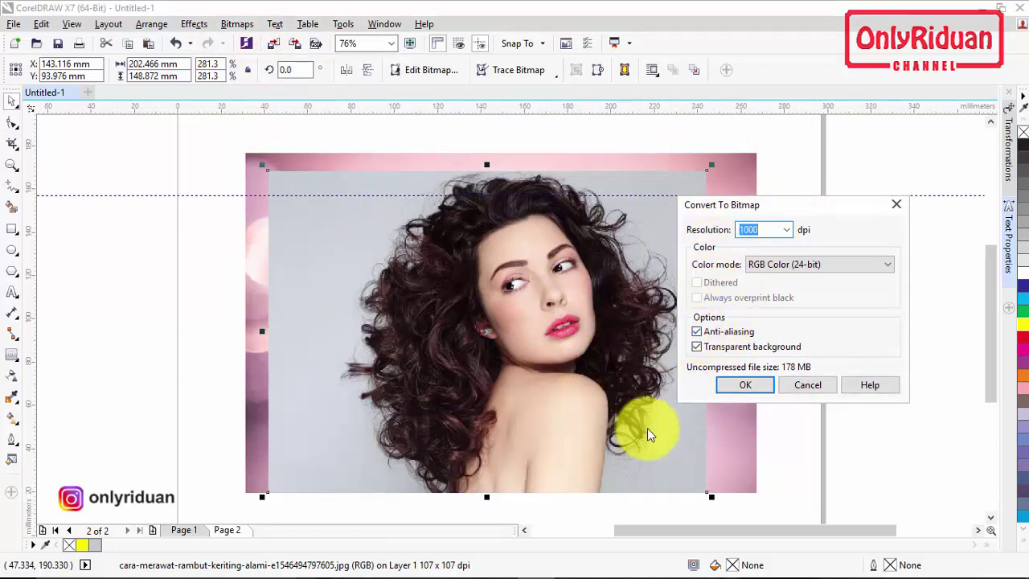
click(743, 385)
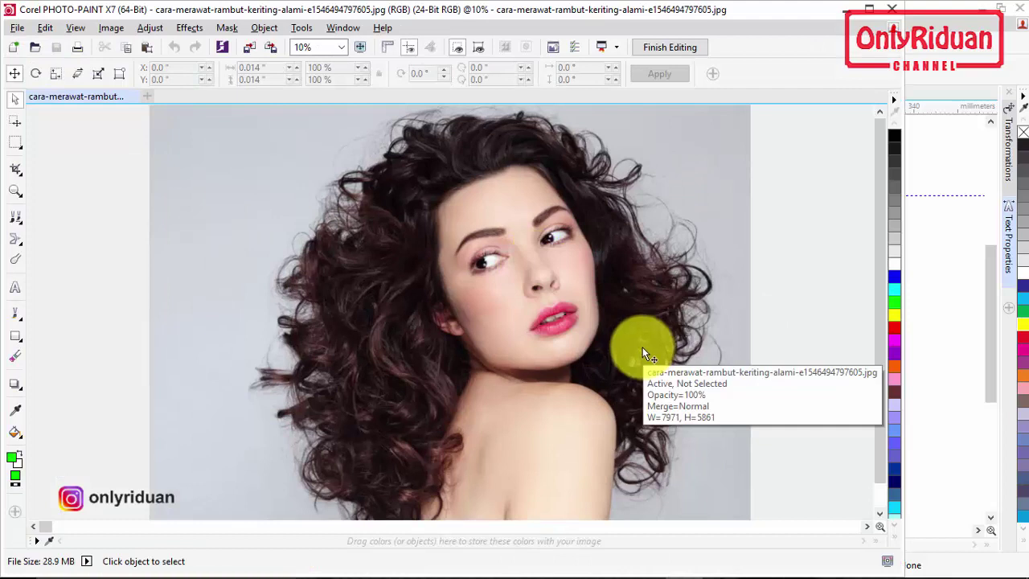
Open the woman's photo in the Cutout Lab and highlight the edge of her hair and shoulder with nib size 300
click(110, 29)
click(142, 46)
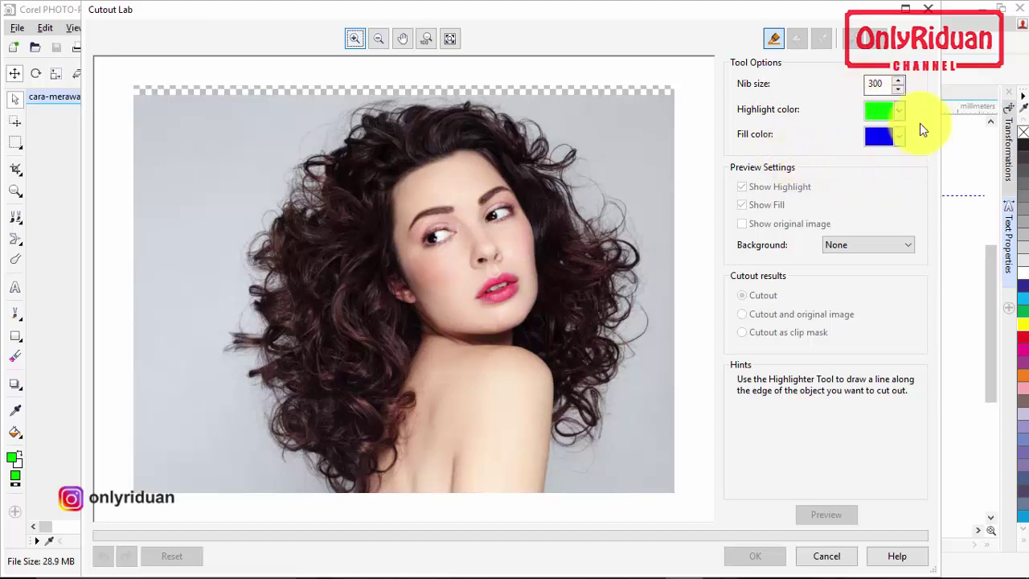
click(890, 148)
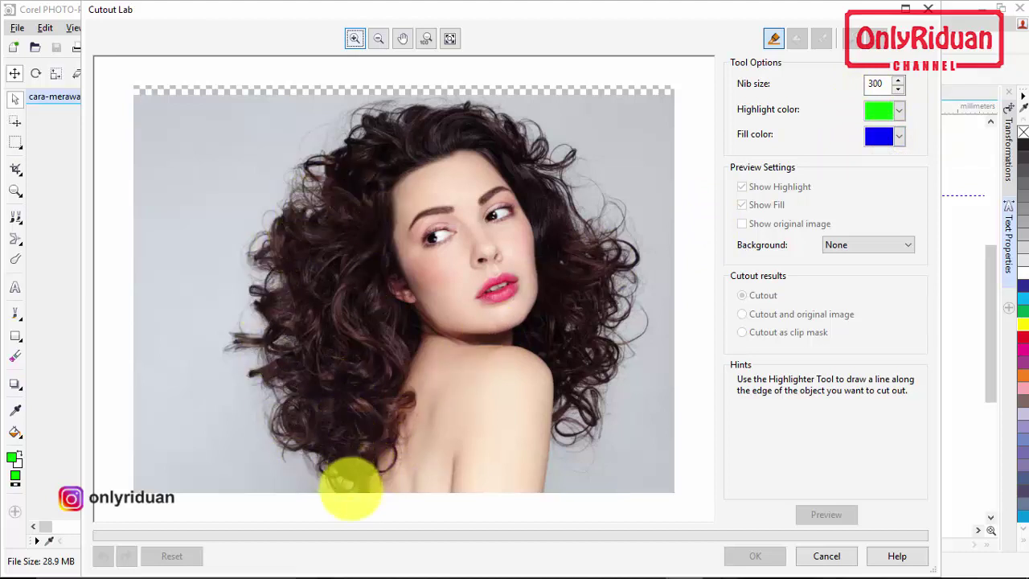
mouse_move(351, 493)
mouse_down()
mouse_move(320, 451)
mouse_move(281, 428)
mouse_move(294, 392)
mouse_move(270, 374)
mouse_move(270, 344)
mouse_move(237, 343)
mouse_move(273, 335)
mouse_move(257, 295)
mouse_move(293, 291)
mouse_move(265, 254)
mouse_move(286, 212)
mouse_move(317, 210)
mouse_move(320, 181)
mouse_up()
mouse_move(315, 169)
mouse_down()
mouse_move(371, 121)
mouse_move(409, 107)
mouse_move(509, 125)
mouse_move(538, 153)
mouse_move(544, 145)
mouse_move(533, 165)
mouse_move(571, 153)
mouse_move(552, 176)
mouse_move(577, 221)
mouse_move(634, 259)
mouse_move(606, 276)
mouse_move(616, 318)
mouse_move(594, 326)
mouse_move(608, 372)
mouse_move(567, 387)
mouse_move(591, 422)
mouse_move(553, 412)
mouse_move(538, 490)
mouse_up()
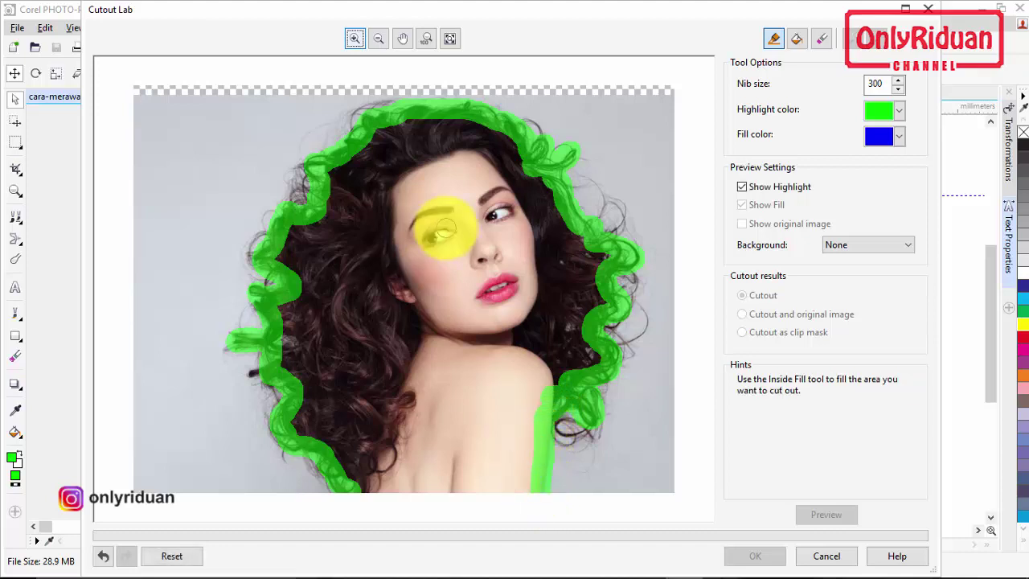
Fill the woman inside the highlighted outline with the Inside Fill tool and preview her cutout
click(797, 40)
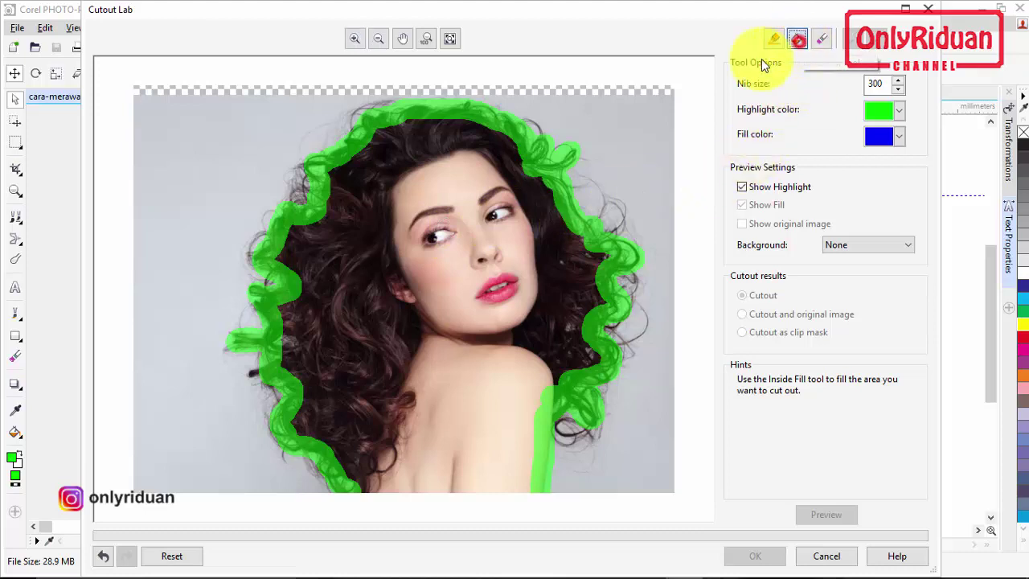
click(464, 193)
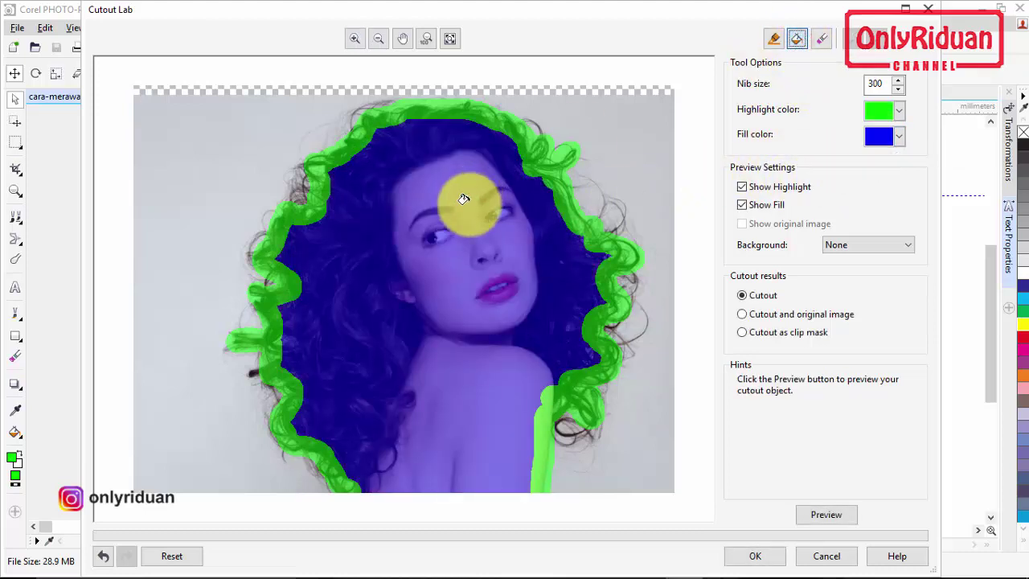
click(836, 516)
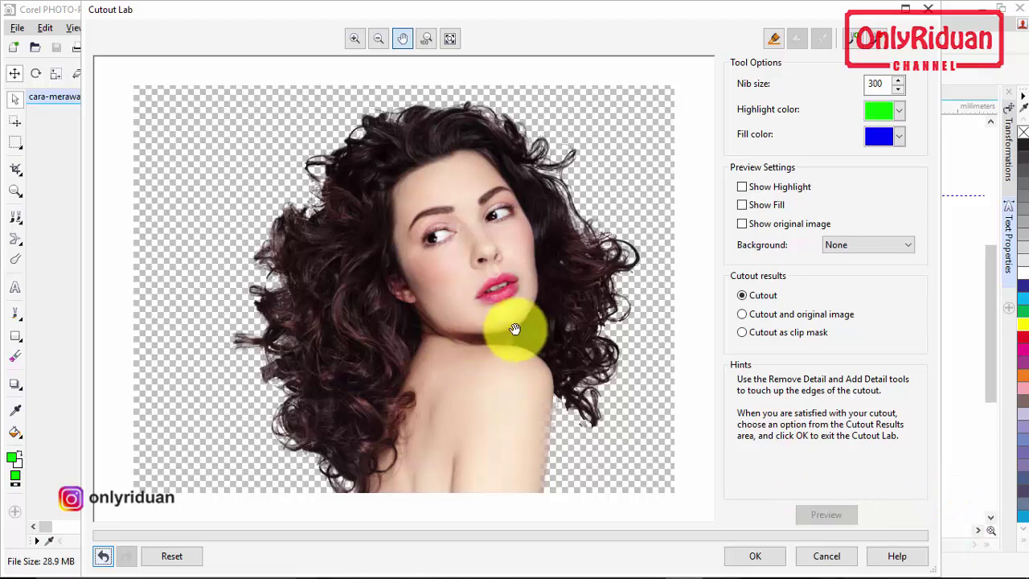
Accept the woman's cutout, save the changes back into CorelDRAW, and switch to Page 1 with the tiger composition
click(767, 556)
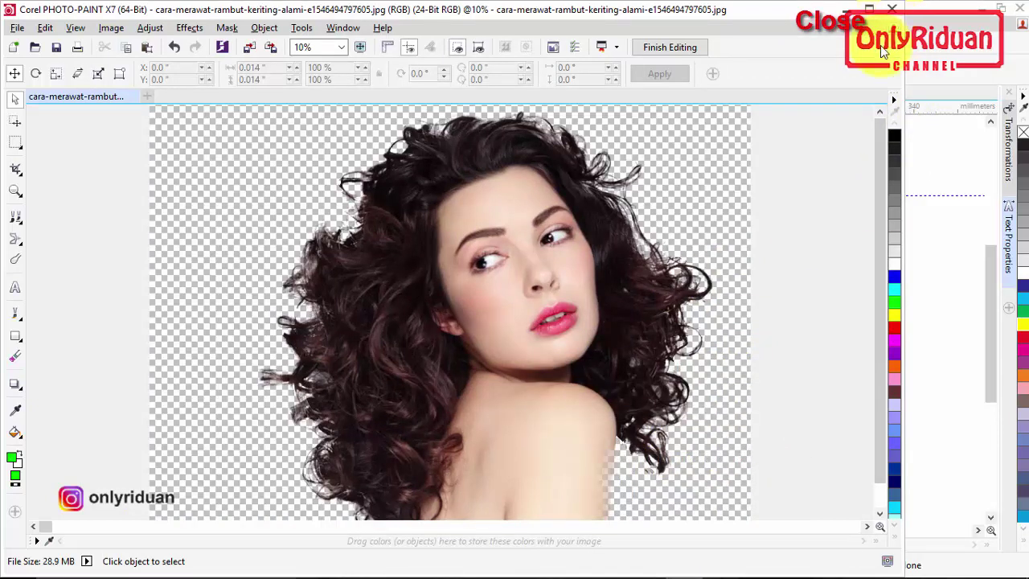
click(892, 8)
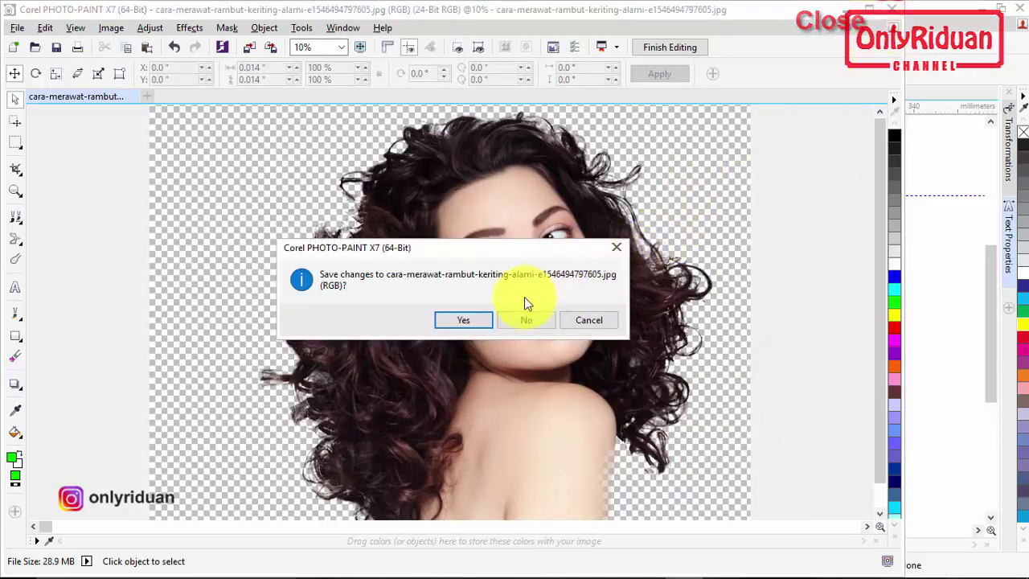
click(471, 320)
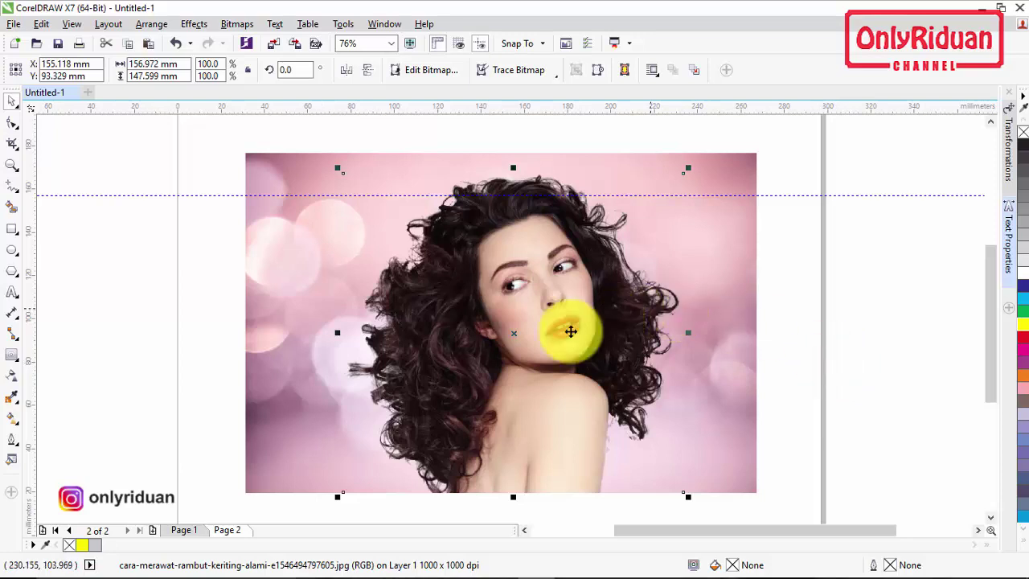
click(200, 532)
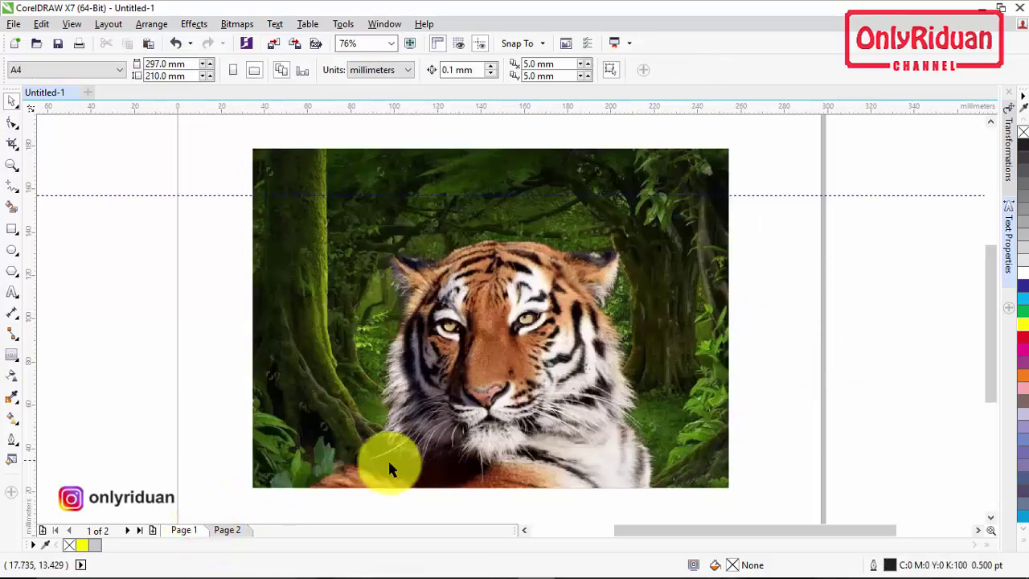